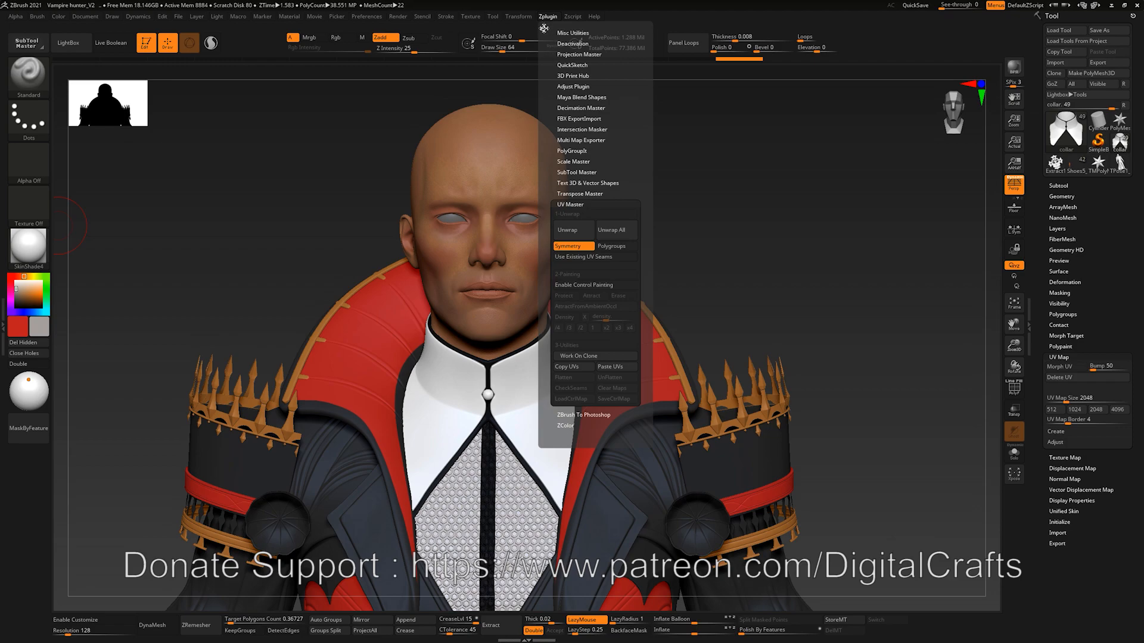
Dock the Zplugin palette alongside the Tool palette, with the UV Master options expanded
drag(543, 28, 1073, 23)
scroll(1132, 170, down, 2)
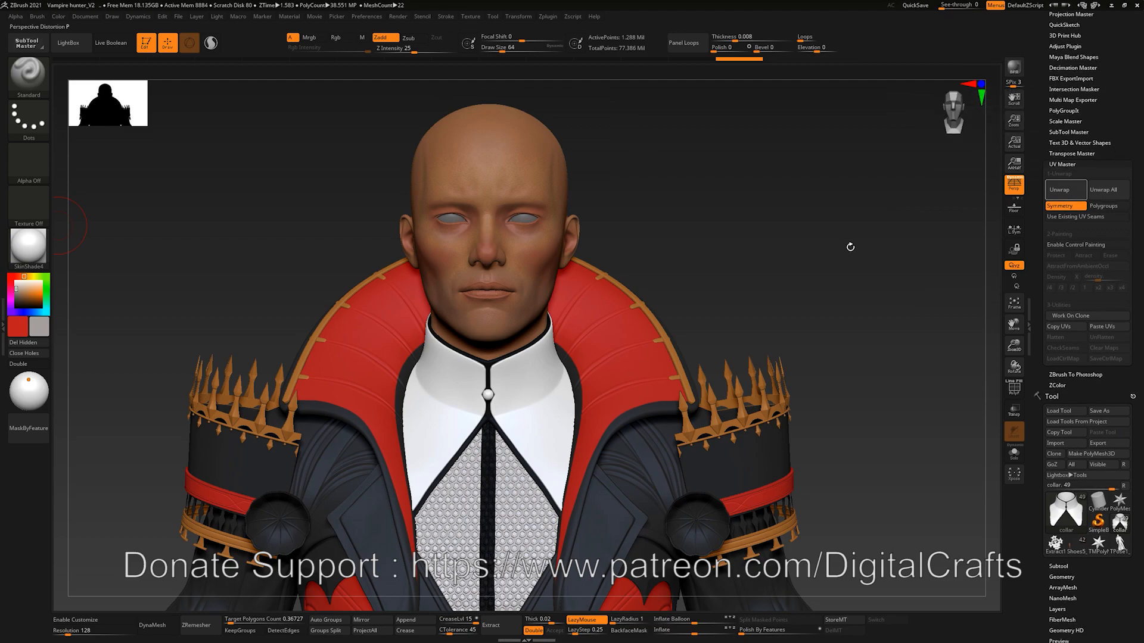
scroll(754, 213, up, 4)
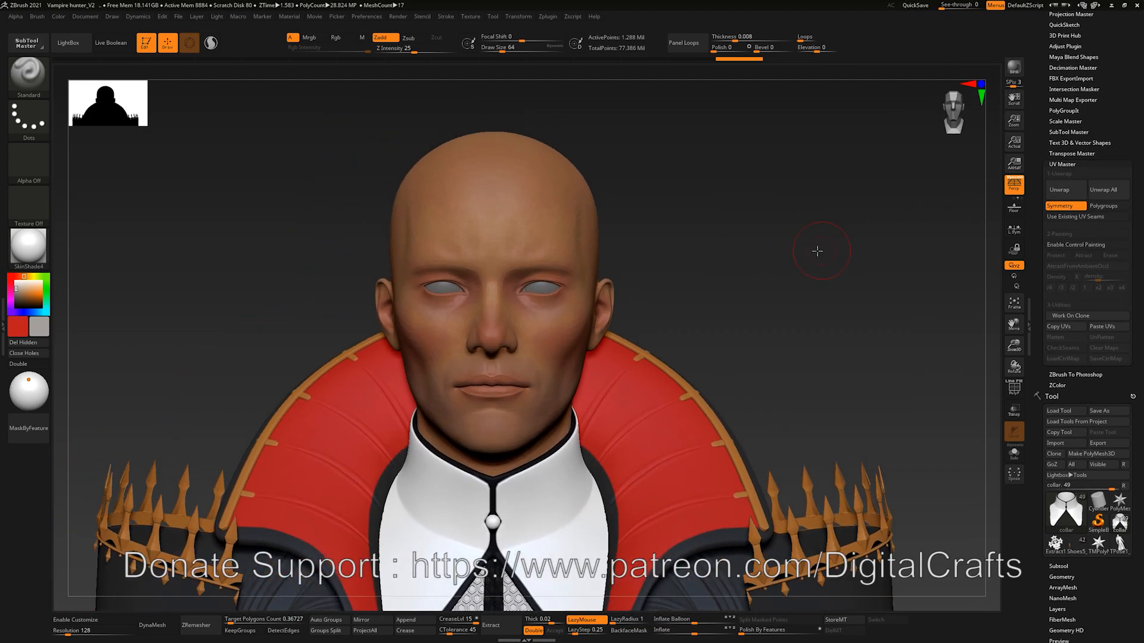
Switch to the Cylinder3D primitive, frame it with its polyframe shown, and convert it to a PolyMesh3D
drag(817, 251, 784, 255)
click(1104, 504)
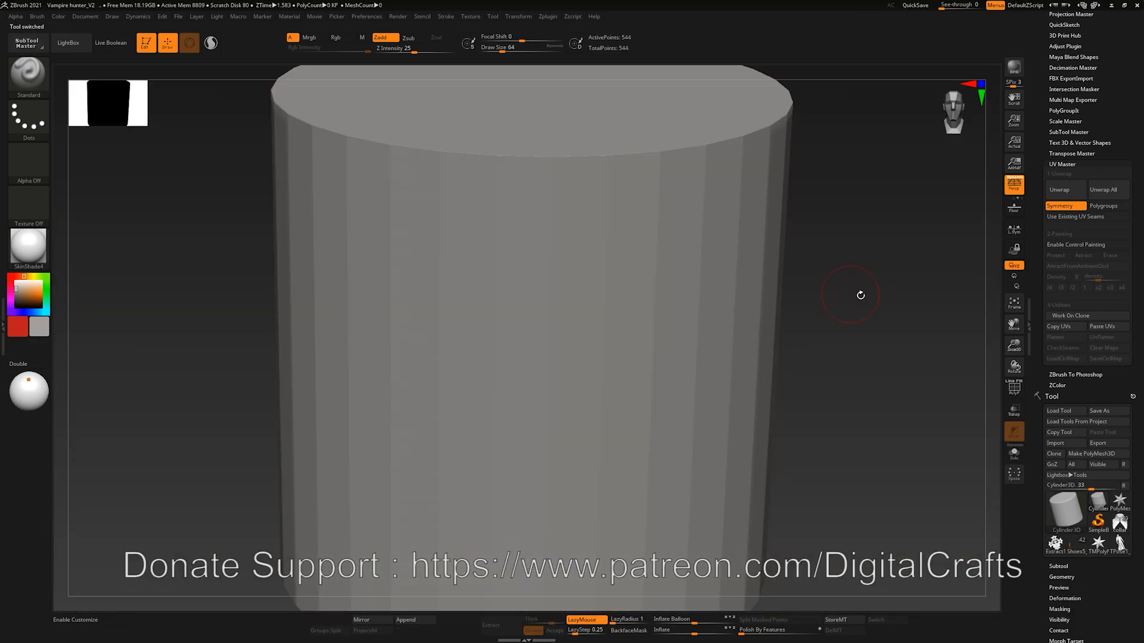
key(f)
mouse_move(817, 276)
mouse_down()
mouse_move(830, 258)
mouse_move(812, 260)
mouse_move(807, 285)
mouse_move(813, 277)
mouse_up()
key(shift+f)
mouse_move(755, 230)
mouse_down()
mouse_move(758, 217)
mouse_move(762, 226)
mouse_up()
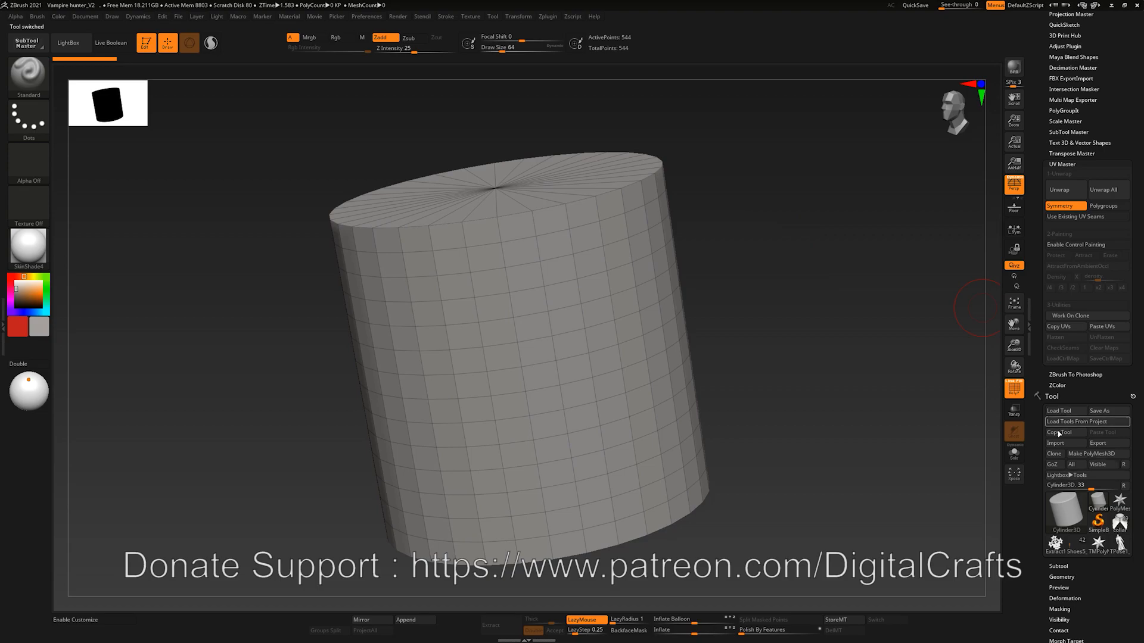
click(1086, 452)
Unwrap the cylinder with UV Master, leaving Symmetry off
drag(815, 281, 792, 254)
click(1058, 191)
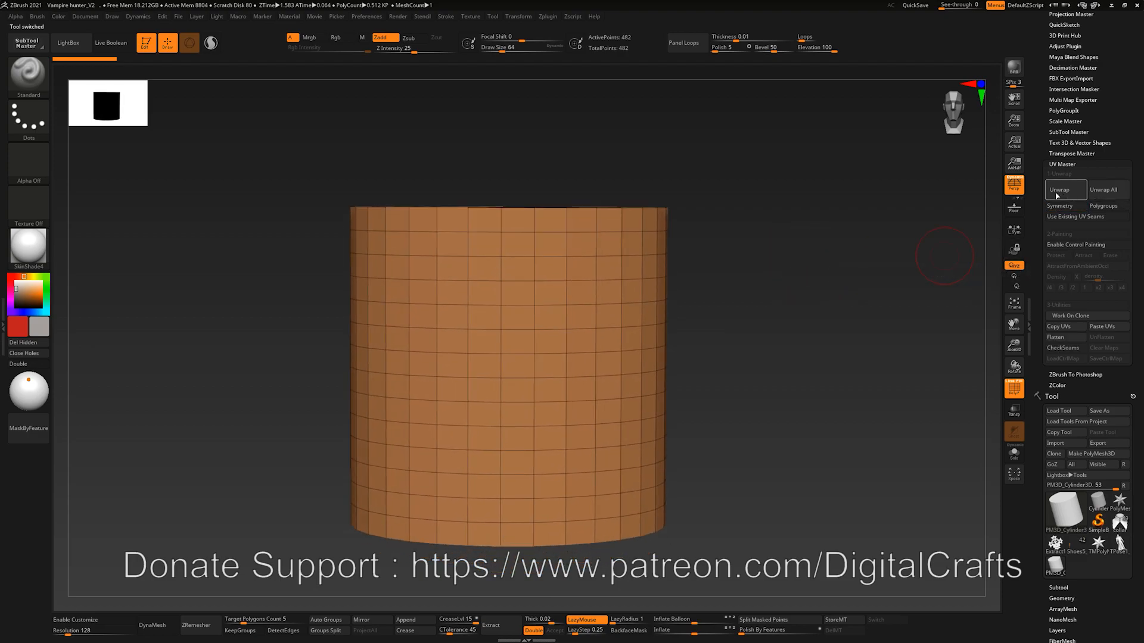
drag(1137, 525, 1137, 381)
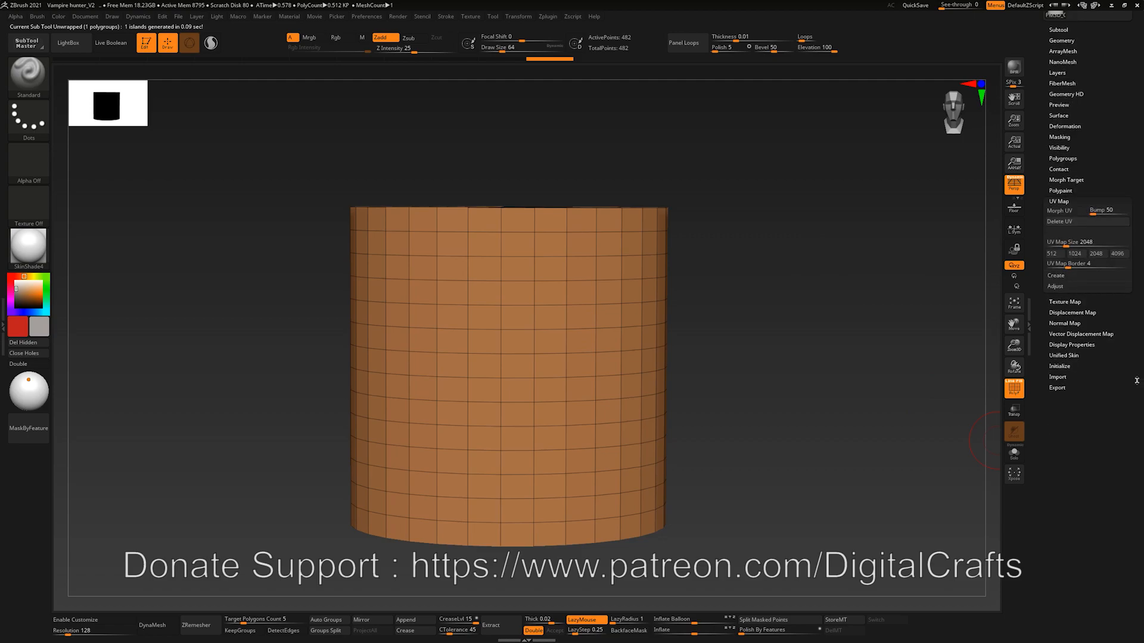
Preview the cylinder's unwrapped layout with Morph UV and return the mesh to its 3D shape
click(1062, 212)
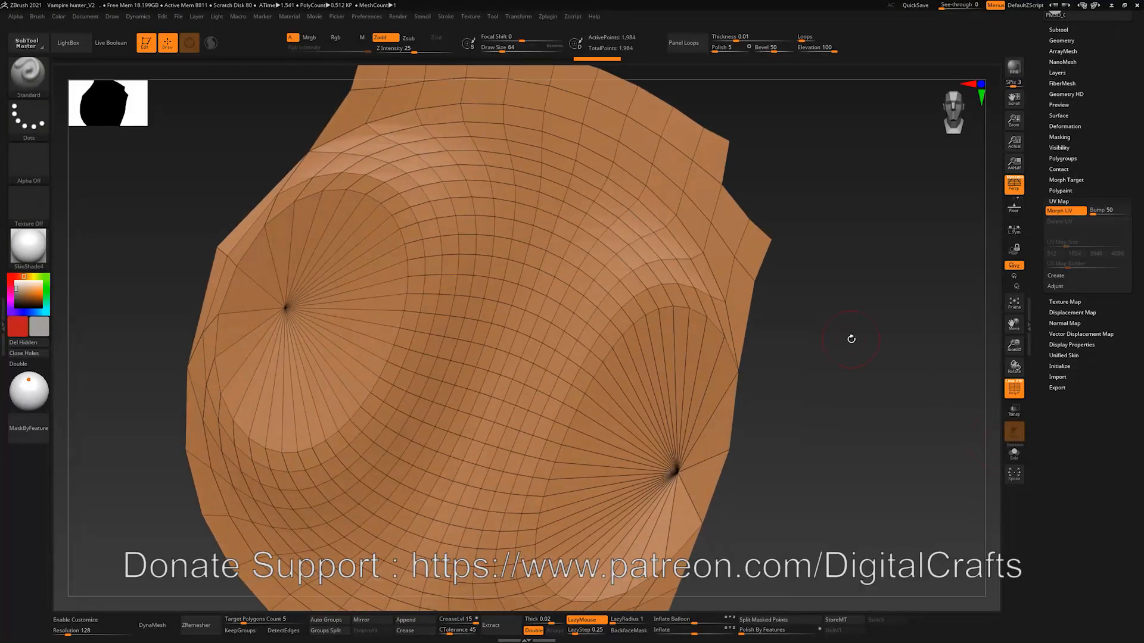
drag(864, 335, 822, 319)
drag(1140, 216, 1080, 326)
click(1067, 315)
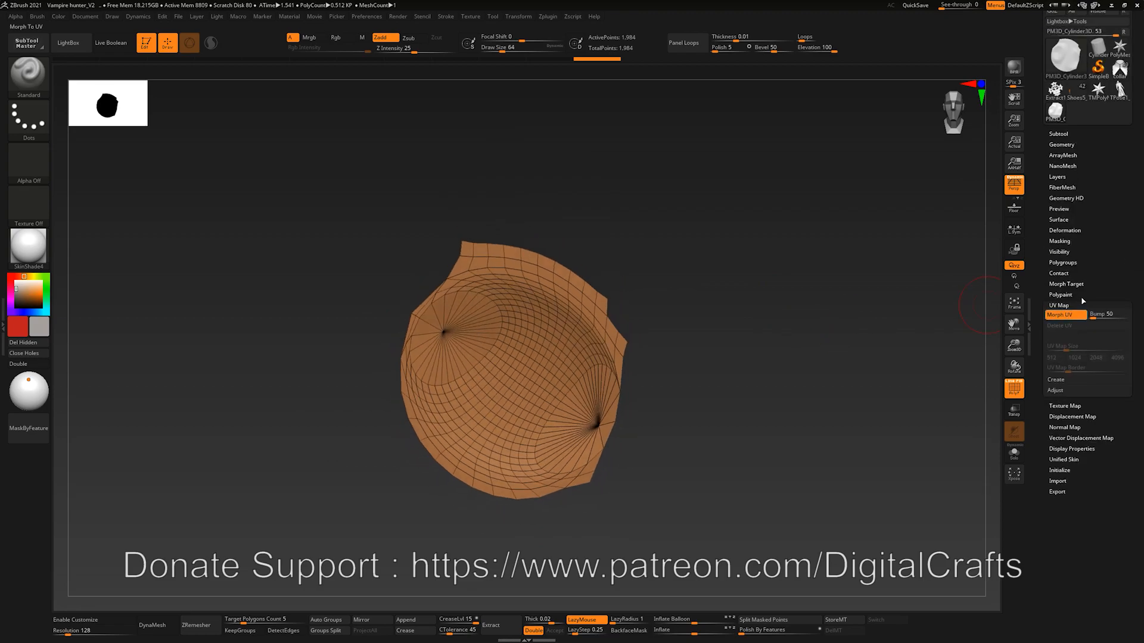
drag(1061, 157, 1056, 280)
alt+drag(760, 296, 800, 314)
Enable Control Painting in UV Master for the cylinder
drag(1142, 297, 1138, 613)
drag(1135, 194, 1129, 229)
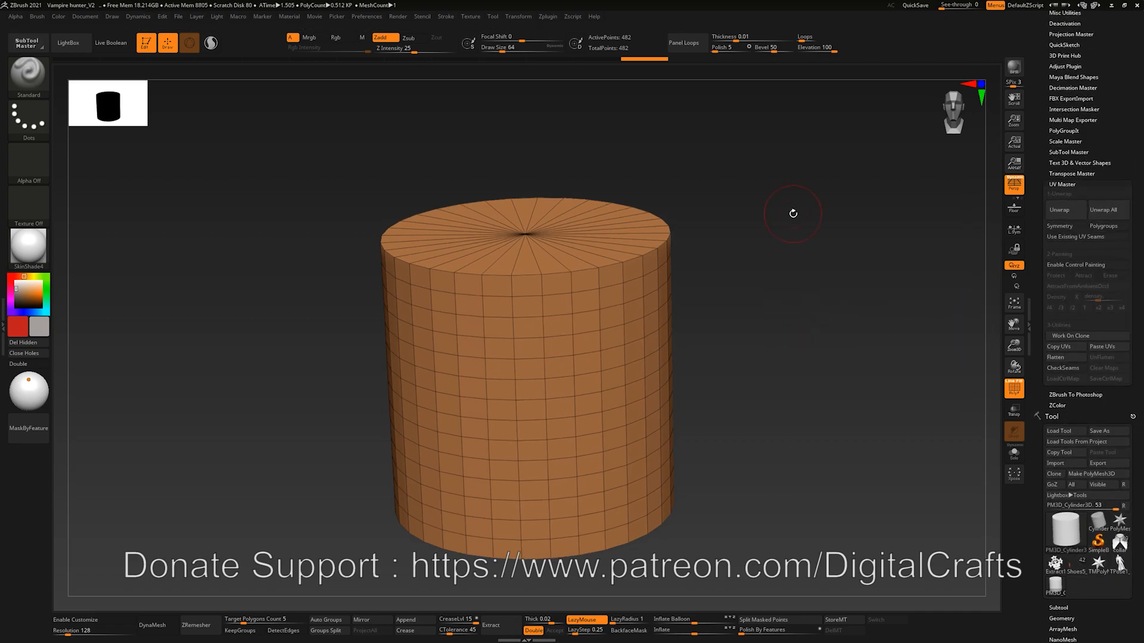
mouse_move(793, 214)
mouse_down()
mouse_move(802, 227)
mouse_move(789, 197)
mouse_move(778, 200)
mouse_move(796, 199)
mouse_up()
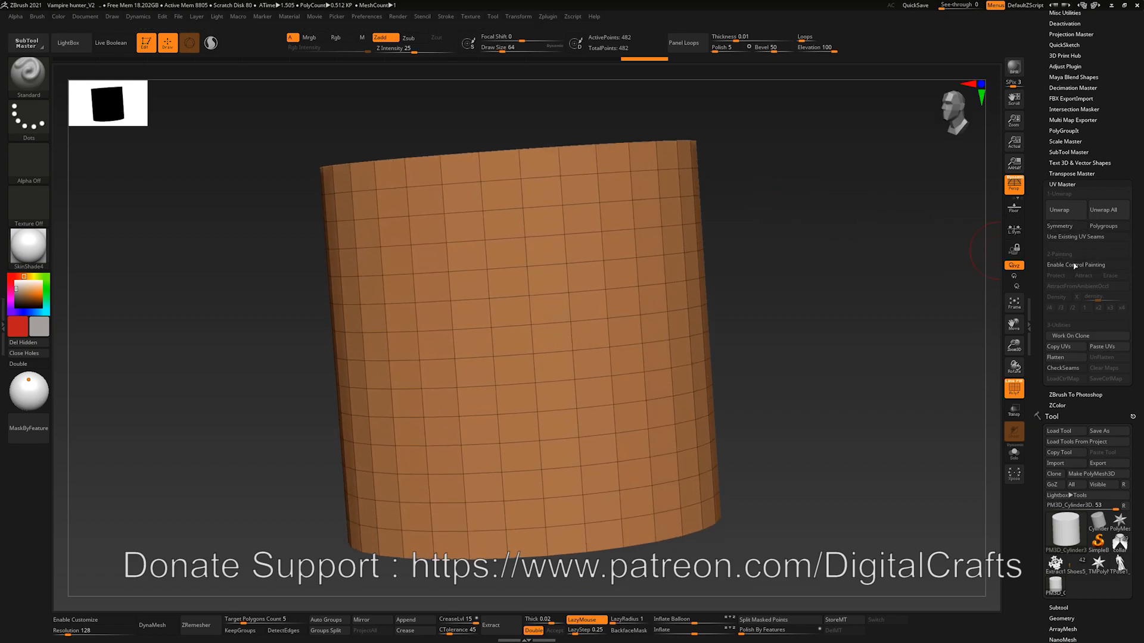
click(1068, 266)
mouse_move(848, 227)
mouse_down()
mouse_move(807, 220)
mouse_move(808, 232)
mouse_up()
key(shift+f)
key(shift+f)
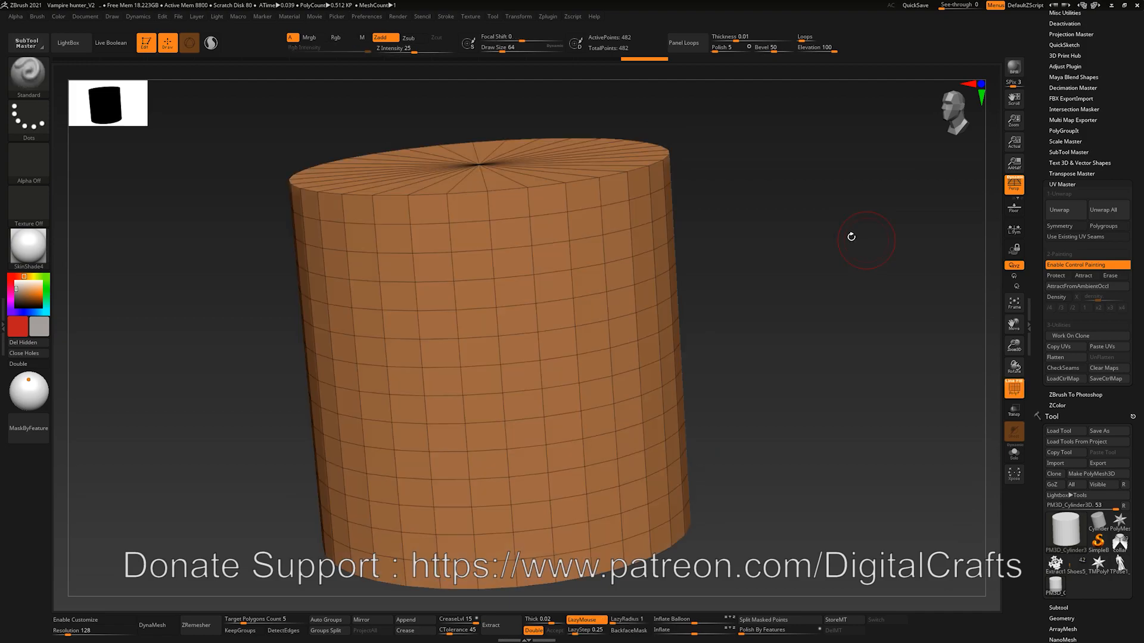
mouse_move(829, 233)
mouse_down()
mouse_move(896, 248)
mouse_move(856, 248)
mouse_move(794, 220)
mouse_move(974, 271)
mouse_up()
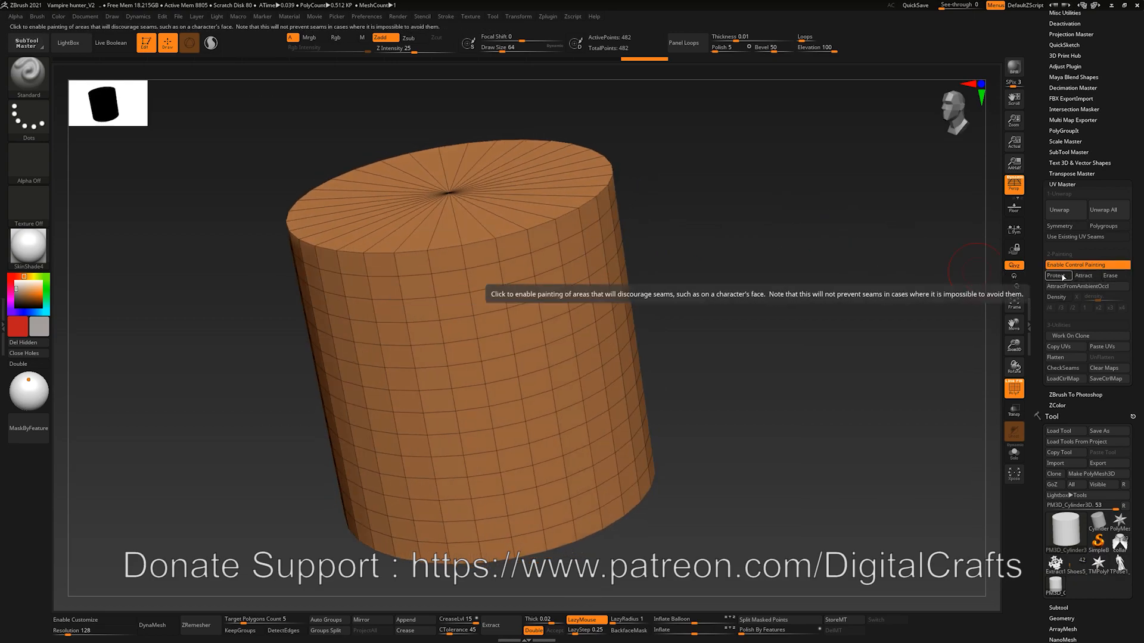
Activate Protect painting and paint a red stripe down the cylinder's side, from the cap edge to the opposite end
click(1058, 275)
click(1110, 276)
mouse_move(843, 271)
mouse_down()
mouse_move(839, 235)
mouse_move(609, 208)
mouse_up()
key(shift+f)
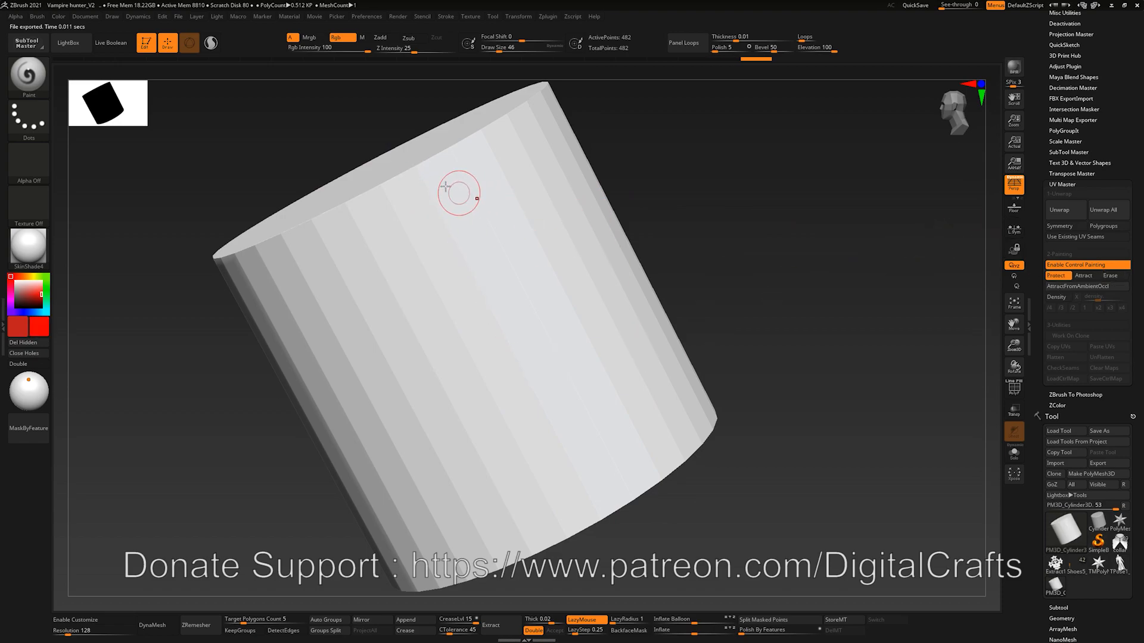
mouse_move(413, 174)
mouse_down()
mouse_move(548, 401)
mouse_move(590, 508)
mouse_up()
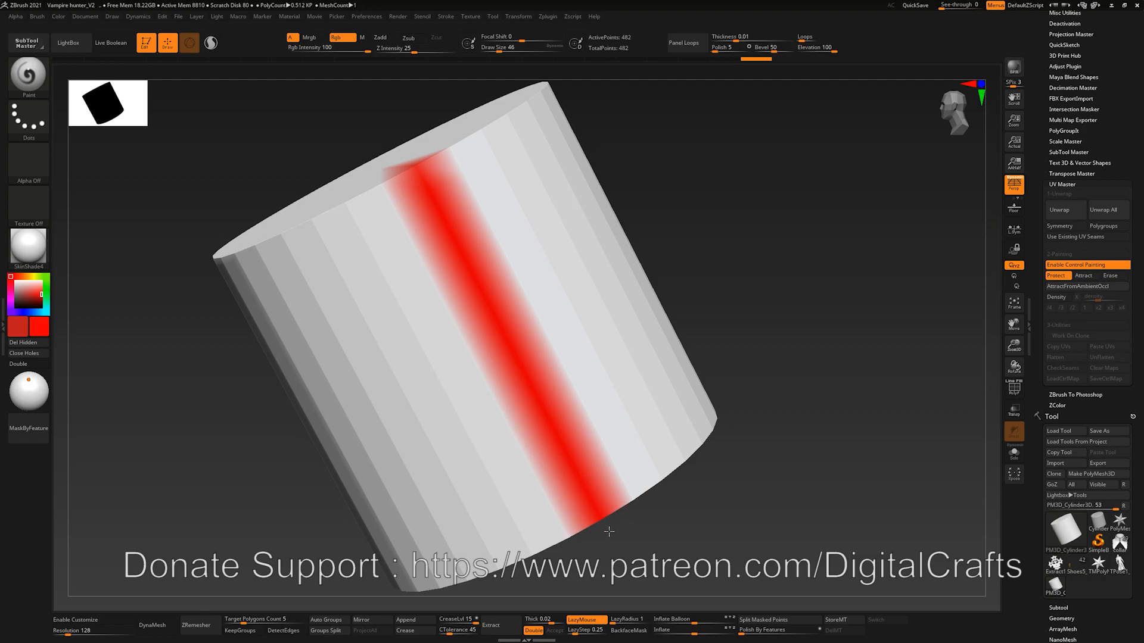
drag(410, 165, 410, 165)
mouse_move(717, 180)
mouse_down()
mouse_move(697, 197)
mouse_move(642, 201)
mouse_move(711, 201)
mouse_up()
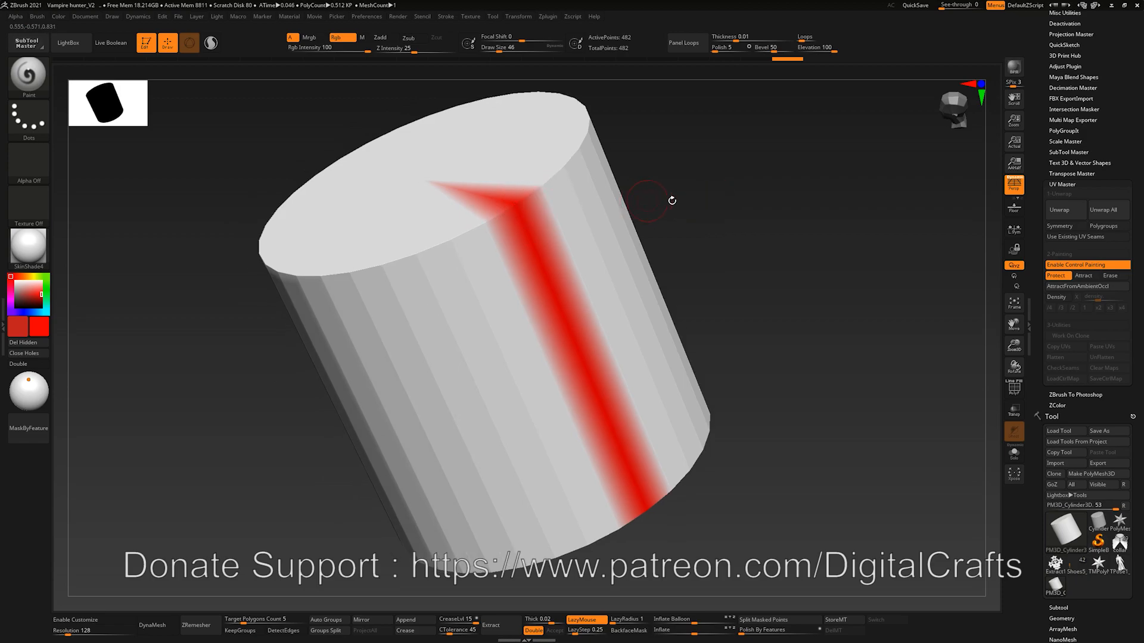
mouse_move(675, 199)
mouse_down()
mouse_move(677, 187)
mouse_move(659, 196)
mouse_move(677, 204)
mouse_move(699, 192)
mouse_move(684, 188)
mouse_up()
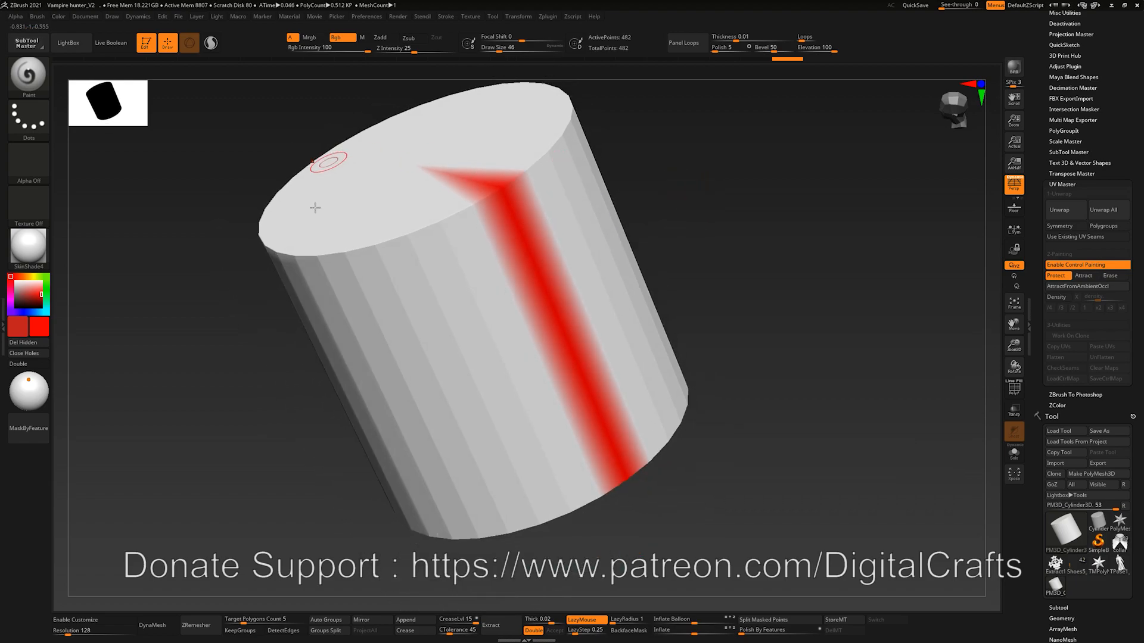
Fill the whole cylinder with the red Protect colour
click(58, 15)
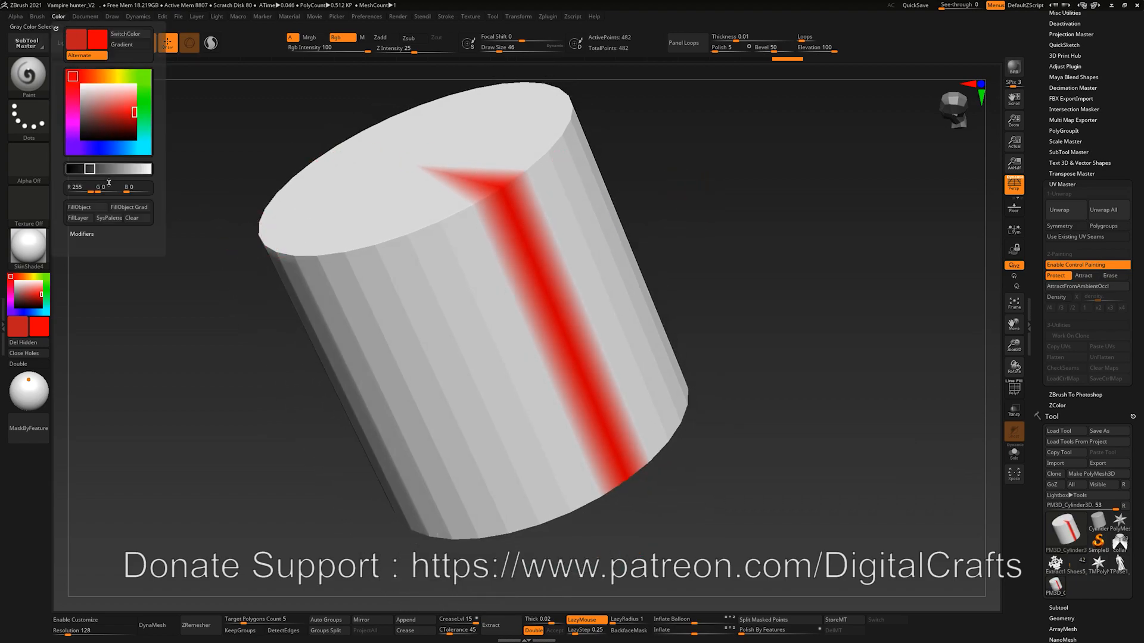
click(84, 206)
drag(671, 224, 667, 221)
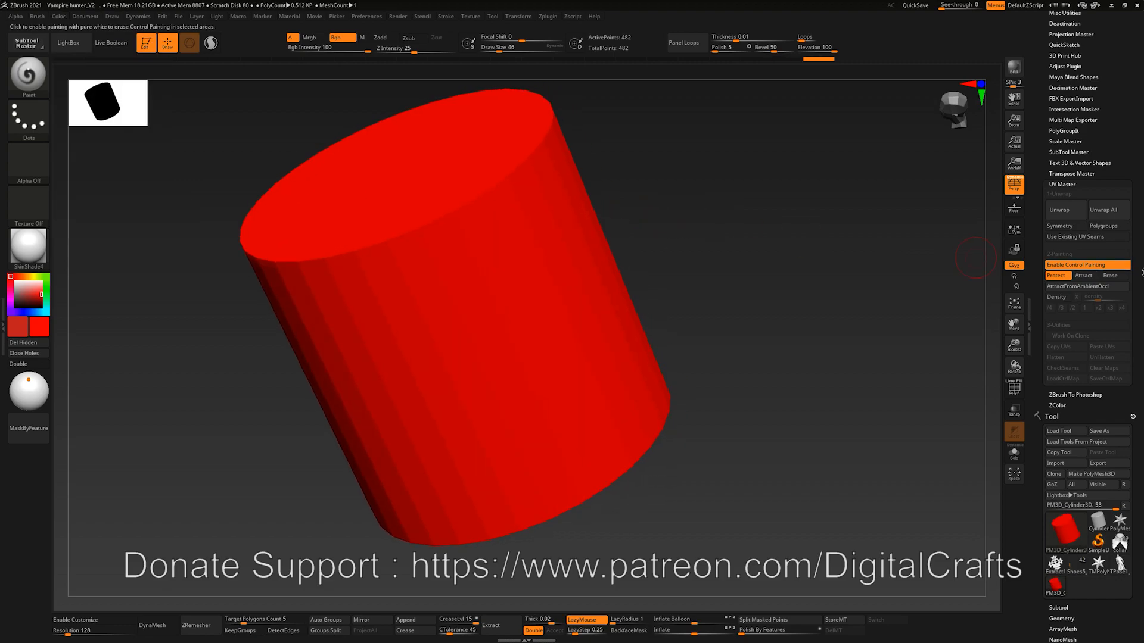
Switch control painting to Attract and paint blue seam guides along the cylinder's cap edge, undoing and redoing a stroke where needed
click(1076, 276)
mouse_move(817, 225)
mouse_down()
mouse_move(838, 242)
mouse_move(753, 238)
mouse_move(810, 254)
mouse_up()
mouse_move(406, 322)
mouse_down()
mouse_move(513, 295)
mouse_move(598, 250)
mouse_up()
drag(751, 221, 718, 297)
mouse_move(505, 388)
mouse_down()
mouse_move(591, 274)
mouse_move(576, 174)
mouse_up()
mouse_move(653, 163)
mouse_down()
mouse_move(740, 248)
mouse_move(568, 236)
mouse_move(541, 153)
mouse_move(510, 139)
mouse_up()
mouse_move(794, 193)
mouse_down()
mouse_move(781, 273)
mouse_move(796, 325)
mouse_up()
mouse_move(521, 258)
mouse_down()
mouse_move(443, 227)
mouse_move(316, 240)
mouse_up()
drag(197, 213, 495, 211)
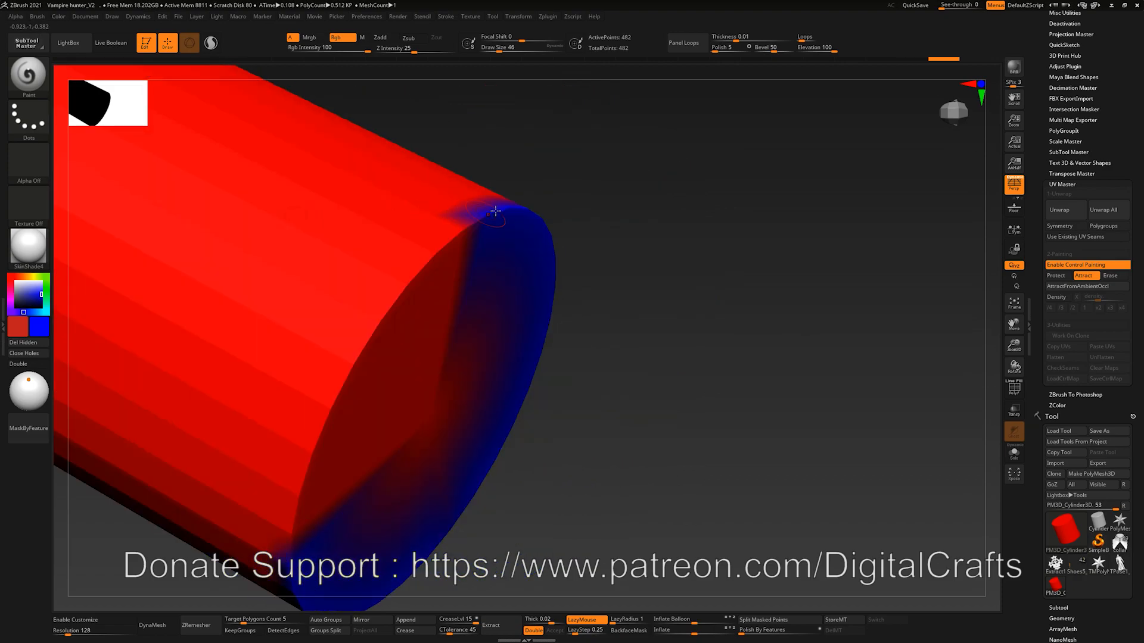
mouse_move(651, 186)
mouse_down()
mouse_move(508, 205)
mouse_move(387, 340)
mouse_up()
key(ctrl+z)
mouse_move(508, 209)
mouse_down()
mouse_move(465, 242)
mouse_move(361, 394)
mouse_move(345, 468)
mouse_up()
mouse_move(733, 405)
mouse_down()
mouse_move(677, 352)
mouse_move(722, 340)
mouse_up()
Unwrap the control-painted cylinder with UV Master
mouse_move(907, 321)
alt+mouse_down()
mouse_move(827, 298)
mouse_move(802, 235)
mouse_move(812, 276)
mouse_move(735, 226)
alt+mouse_up()
key(shift+f)
click(1059, 210)
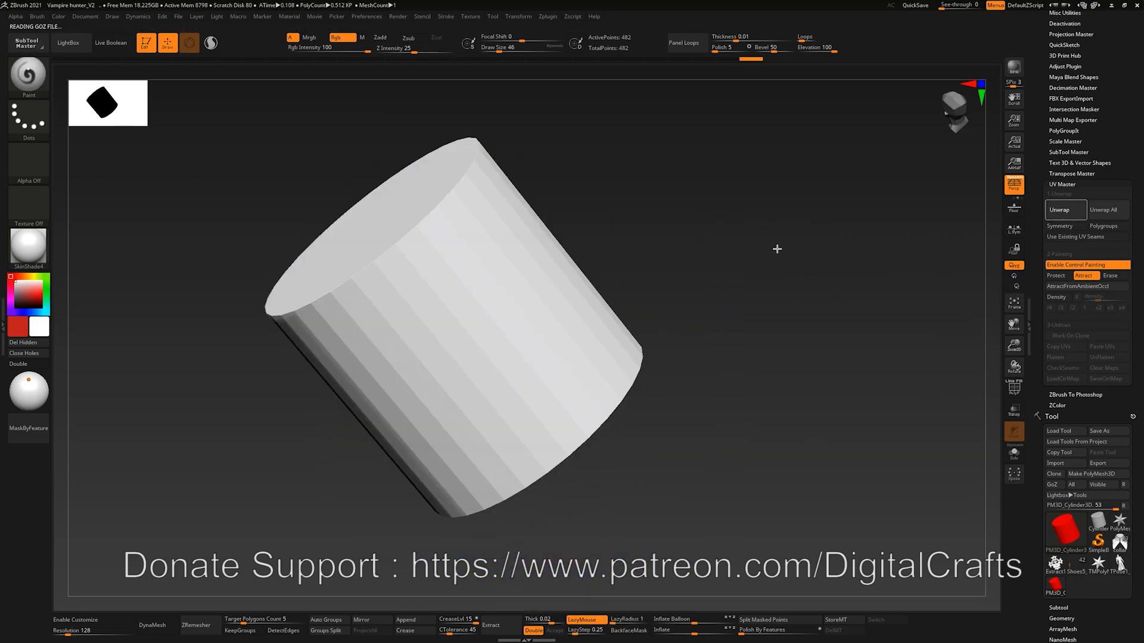
Flatten the cylinder to inspect its UV layout, then unflatten it
drag(697, 222, 890, 309)
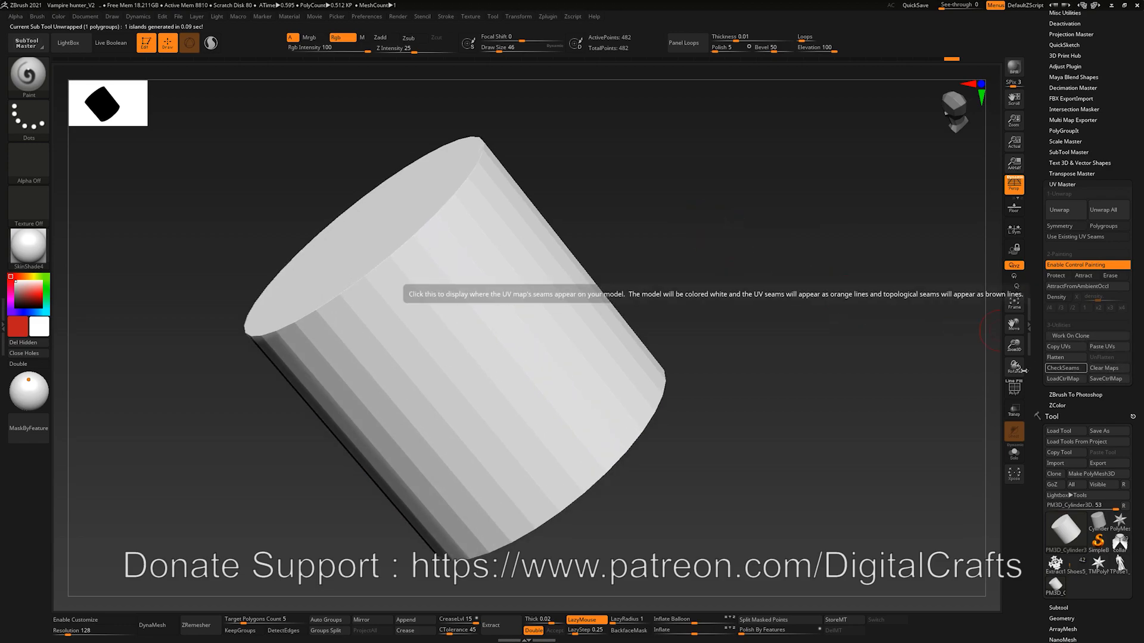
click(1055, 358)
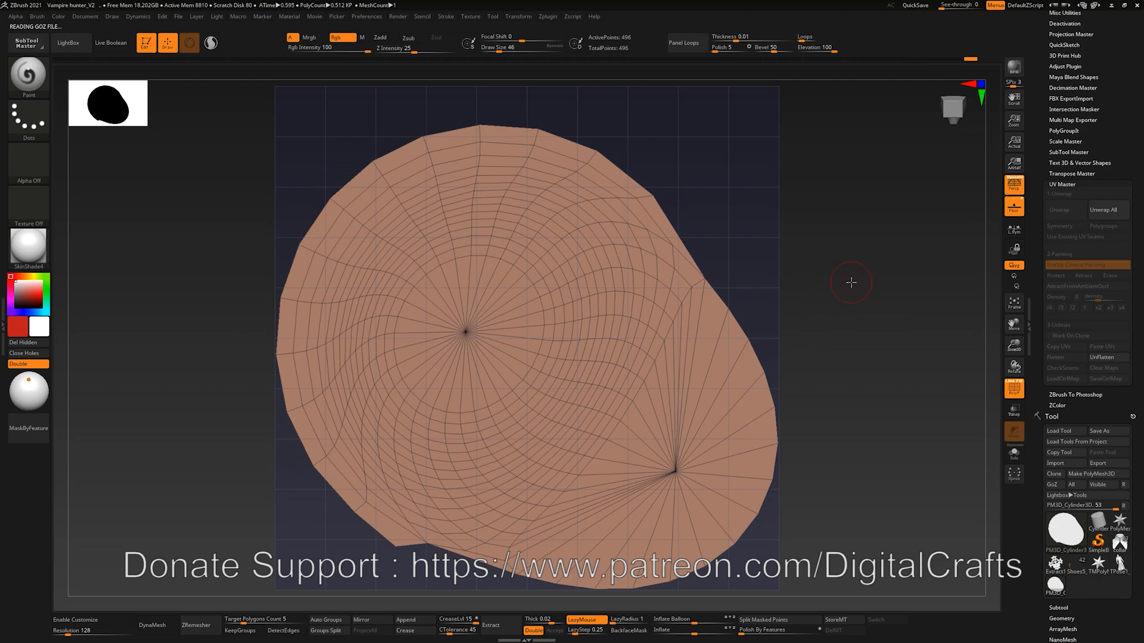
drag(851, 283, 768, 256)
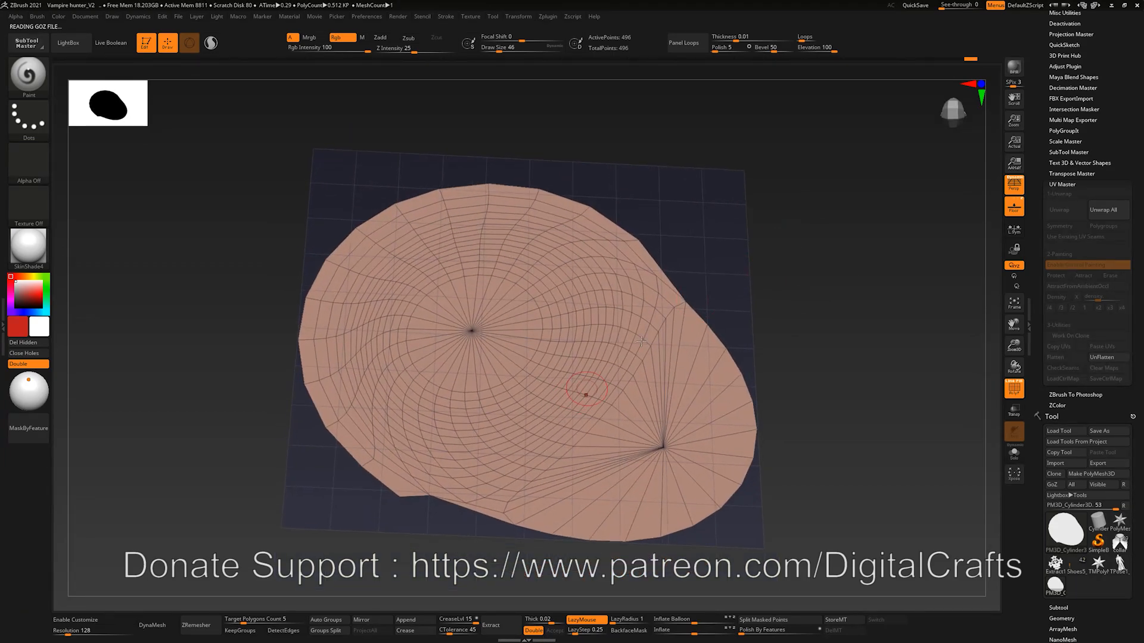
click(1100, 359)
drag(850, 258, 741, 227)
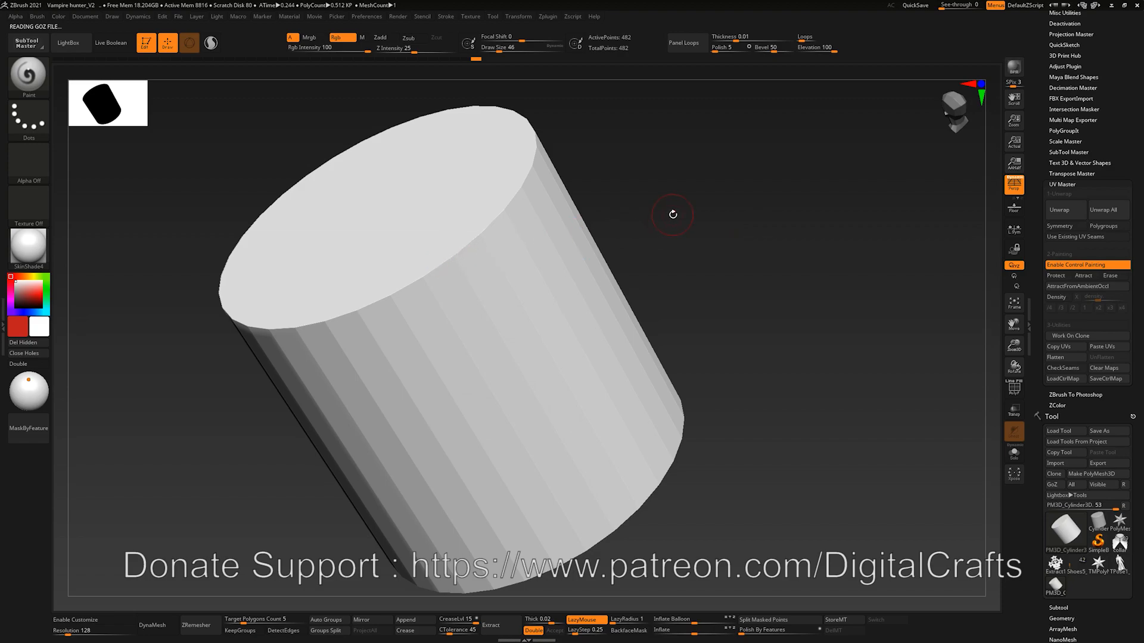
Enable Polygroups in UV Master and isolate the cylinder's top cap to make it a separate polygroup, with perspective turned off
mouse_move(658, 210)
mouse_down()
mouse_move(671, 179)
mouse_move(674, 212)
mouse_up()
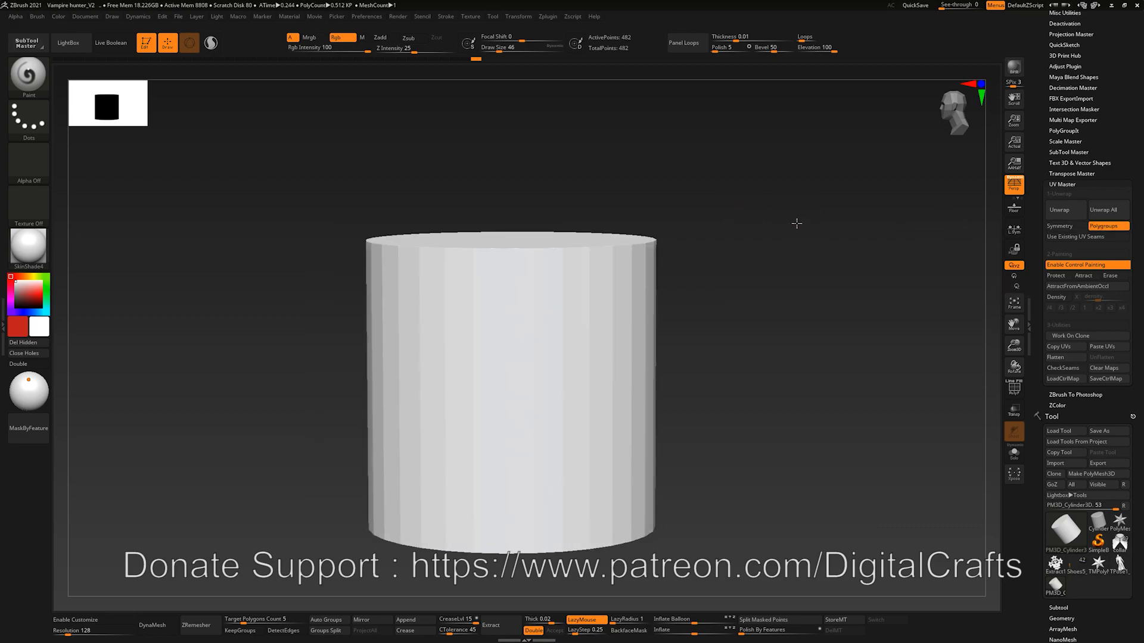
key(shift+f)
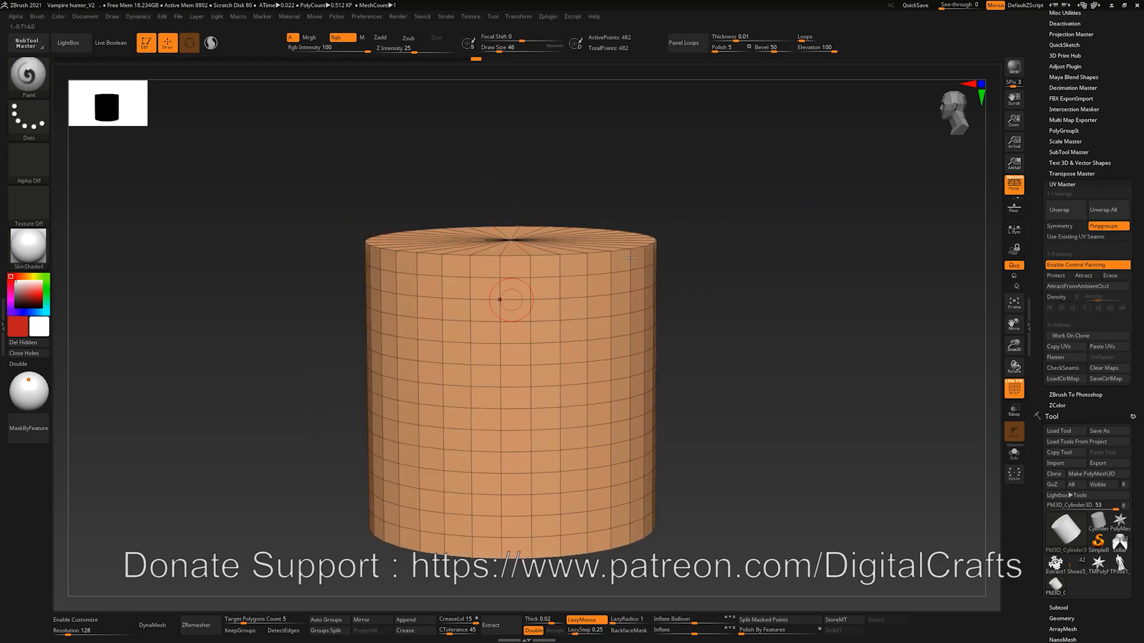
shift+drag(787, 228, 757, 217)
click(1015, 185)
ctrl+shift+drag(370, 195, 750, 306)
drag(829, 261, 827, 294)
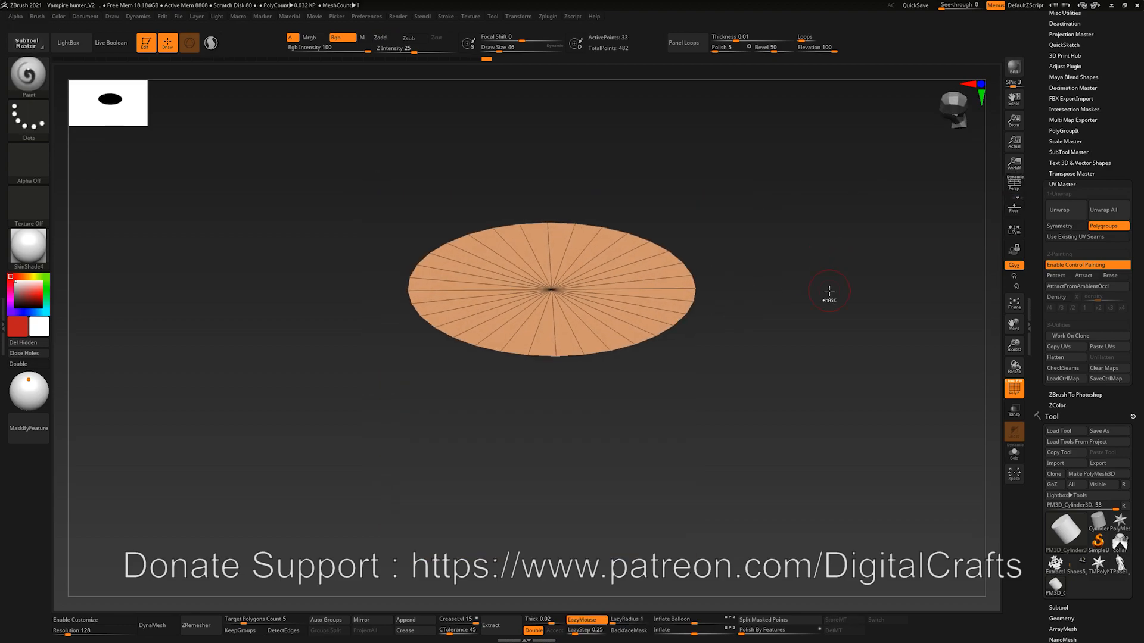
ctrl+shift+click(805, 270)
Isolate the cylinder's bottom cap, assign it its own polygroup, and show the whole mesh again
drag(782, 352, 803, 380)
alt+drag(803, 380, 794, 292)
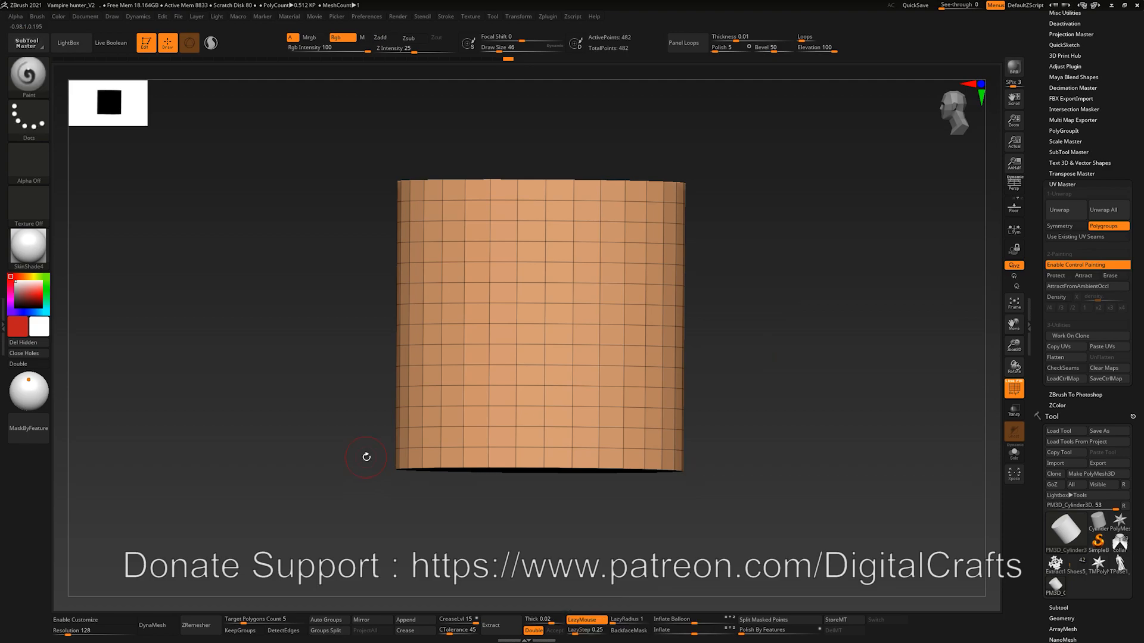
mouse_move(353, 456)
ctrl+shift+mouse_down()
mouse_move(620, 513)
mouse_move(785, 528)
ctrl+shift+mouse_up()
drag(745, 395, 748, 358)
key(ctrl+w)
ctrl+shift+click(765, 290)
mouse_move(766, 320)
mouse_down()
mouse_move(773, 306)
mouse_move(807, 332)
mouse_move(828, 324)
mouse_move(775, 315)
mouse_up()
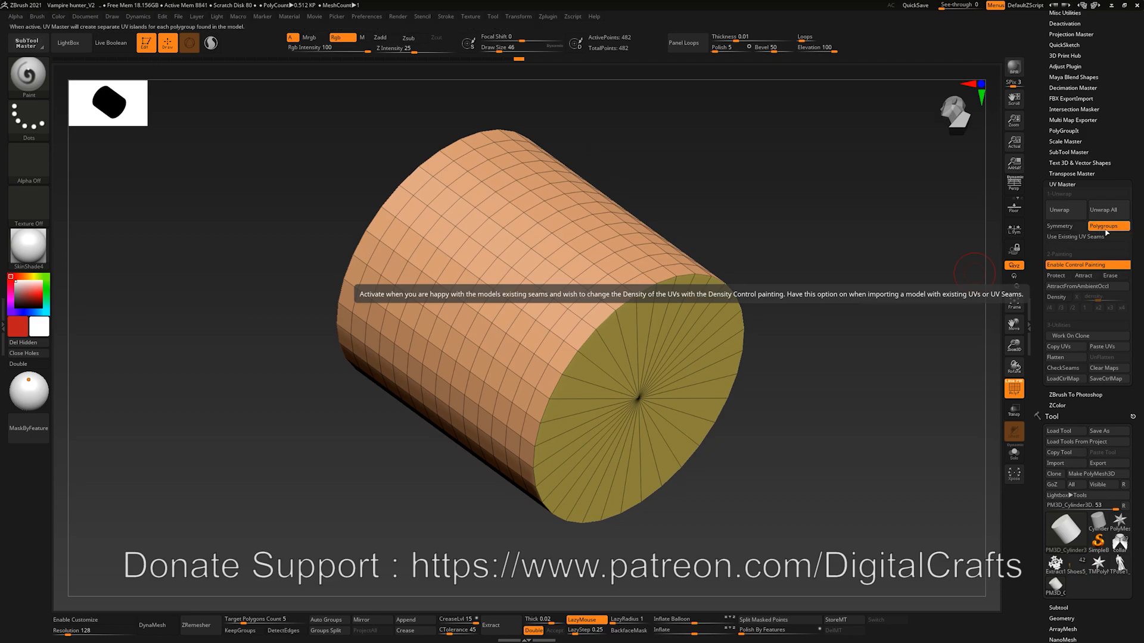
Disable Control Painting and unwrap the cylinder by polygroups
click(1055, 266)
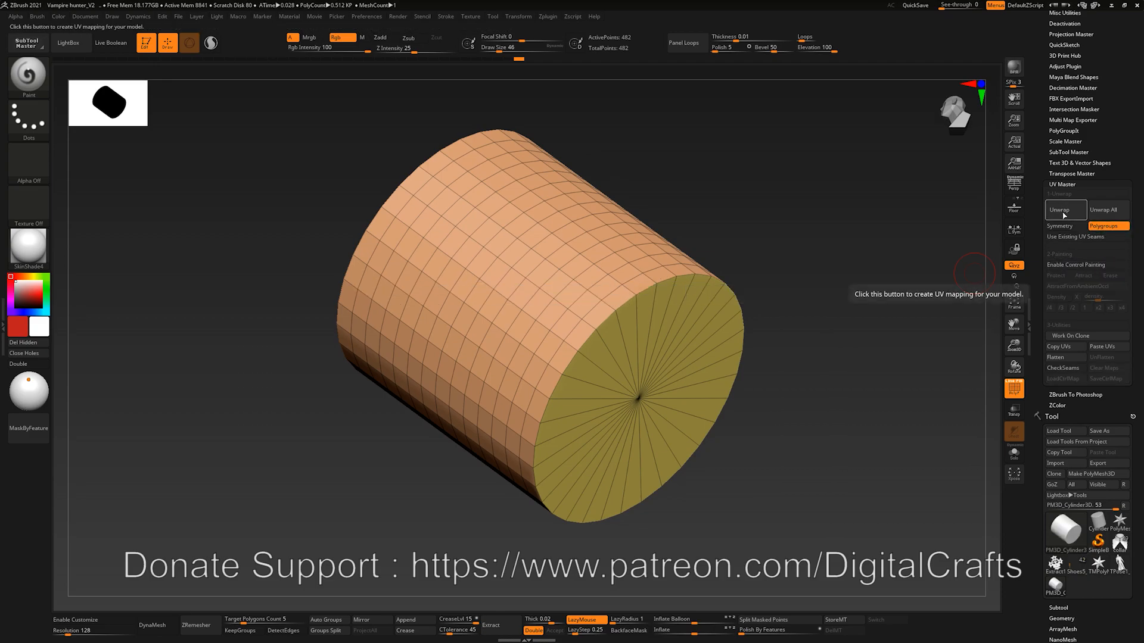
drag(842, 240, 899, 307)
Inspect the polygroup-based UV islands with Morph UV and restore the cylinder's 3D shape
drag(1142, 577, 1136, 443)
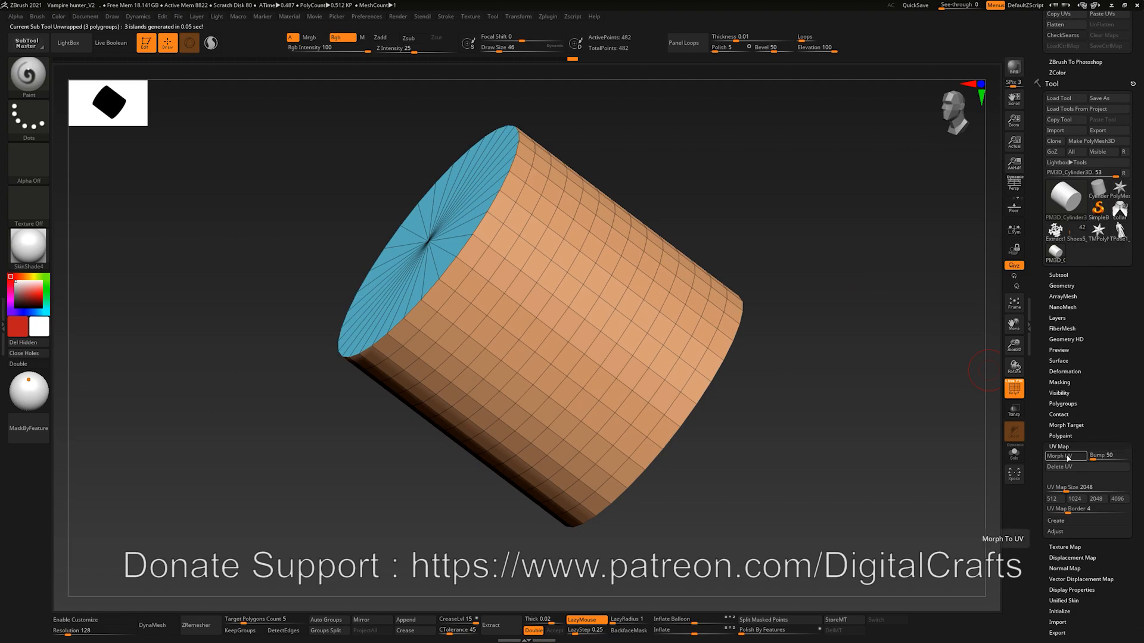
drag(1140, 326, 1139, 335)
click(1055, 464)
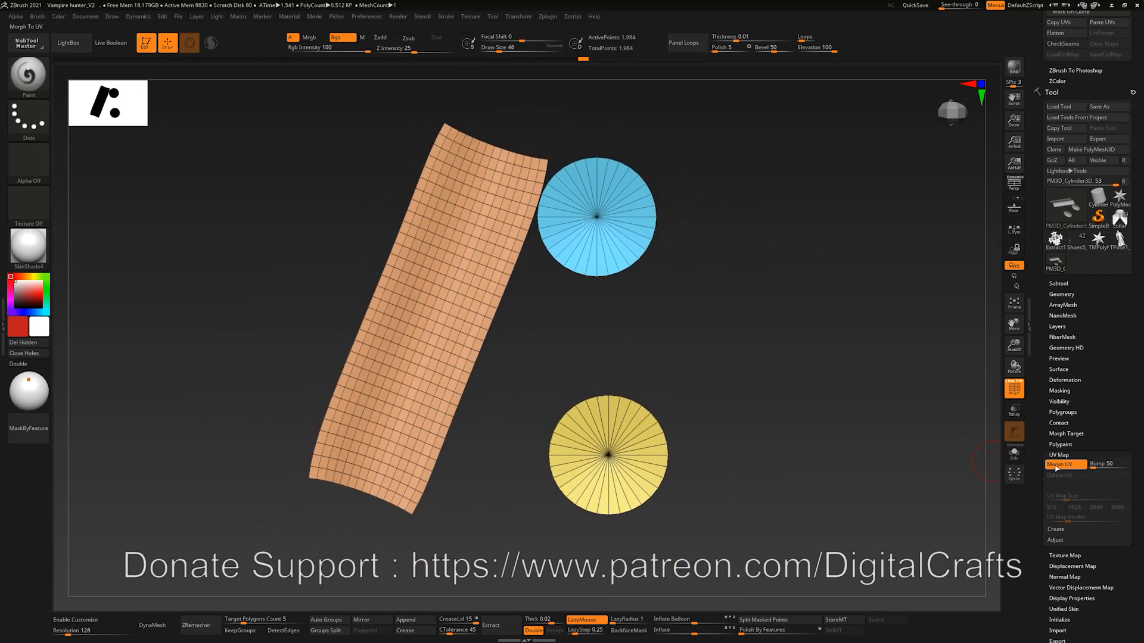
click(1056, 465)
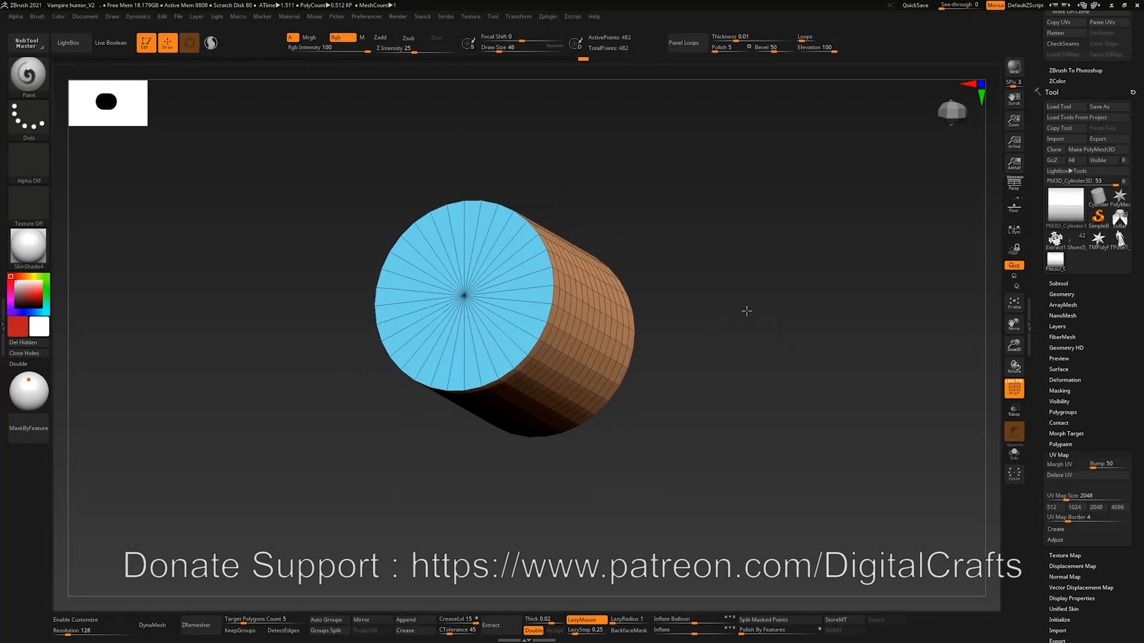
scroll(1110, 286, up, 5)
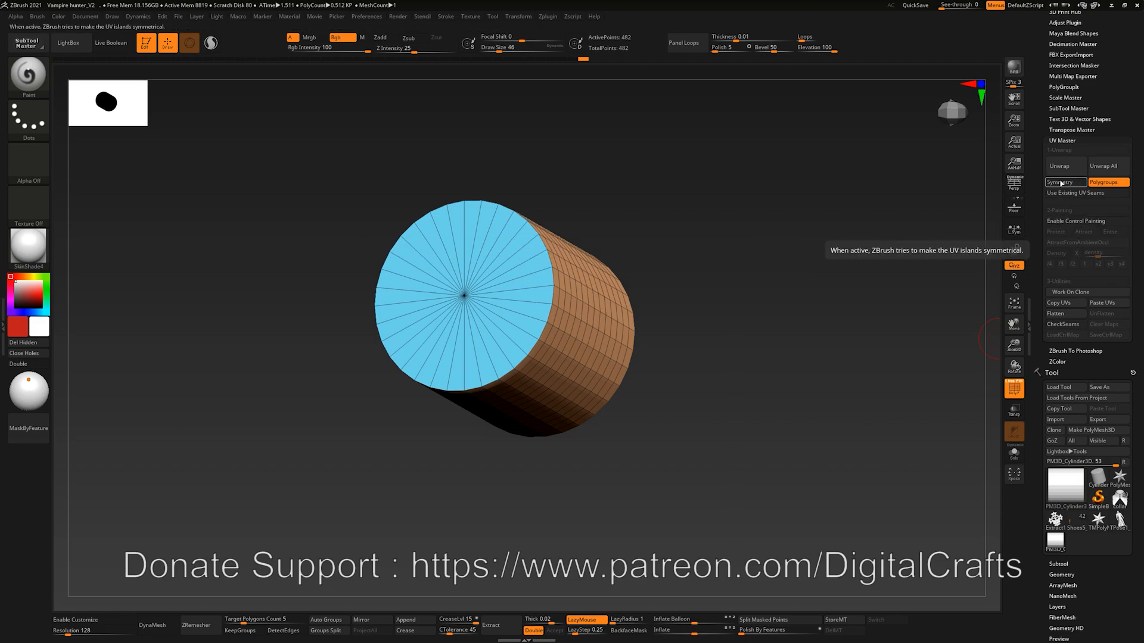
mouse_move(858, 226)
mouse_down()
mouse_move(846, 306)
mouse_move(761, 186)
mouse_move(868, 235)
mouse_up()
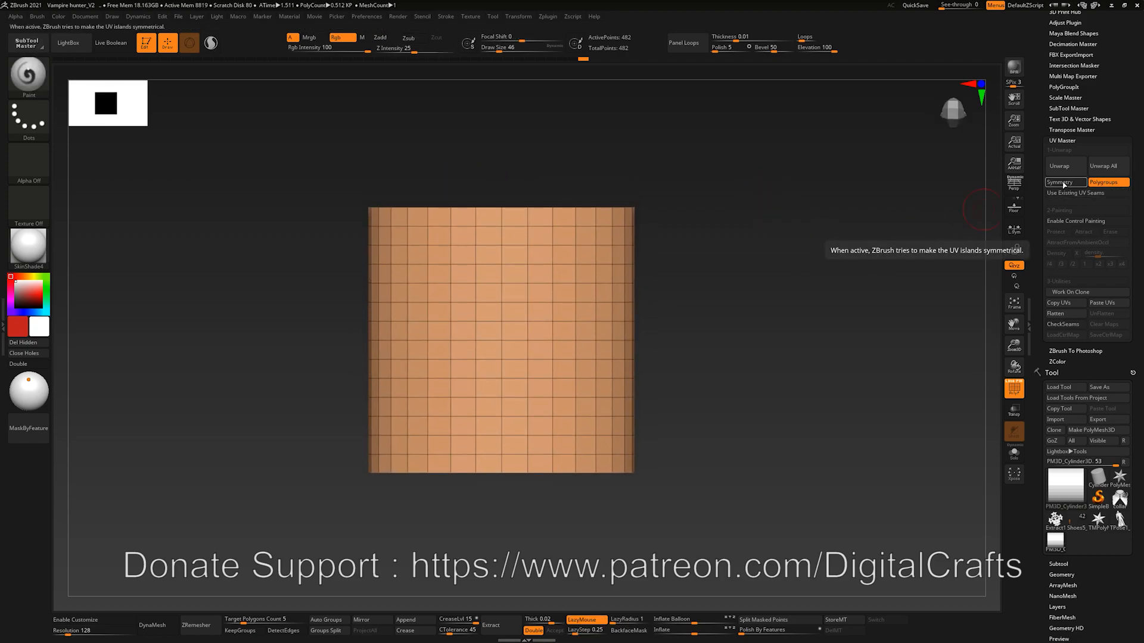
Enable Symmetry alongside Polygroups in UV Master, unwrap the cylinder and flatten its UVs
click(1064, 186)
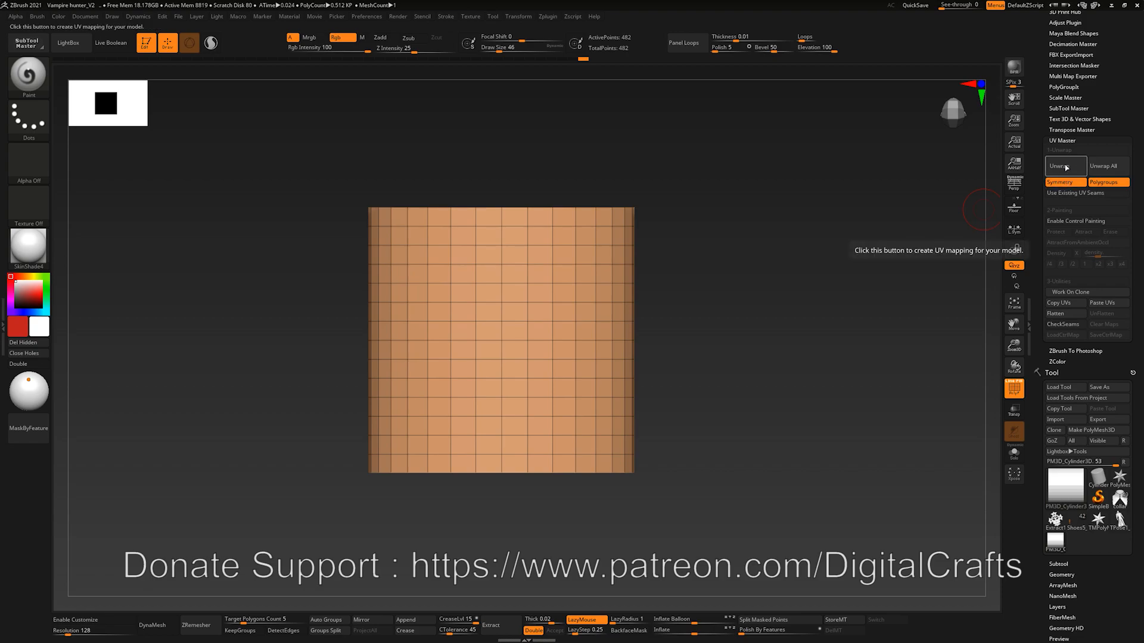
click(1066, 167)
scroll(1140, 377, up, 2)
scroll(1139, 376, up, 2)
click(1057, 348)
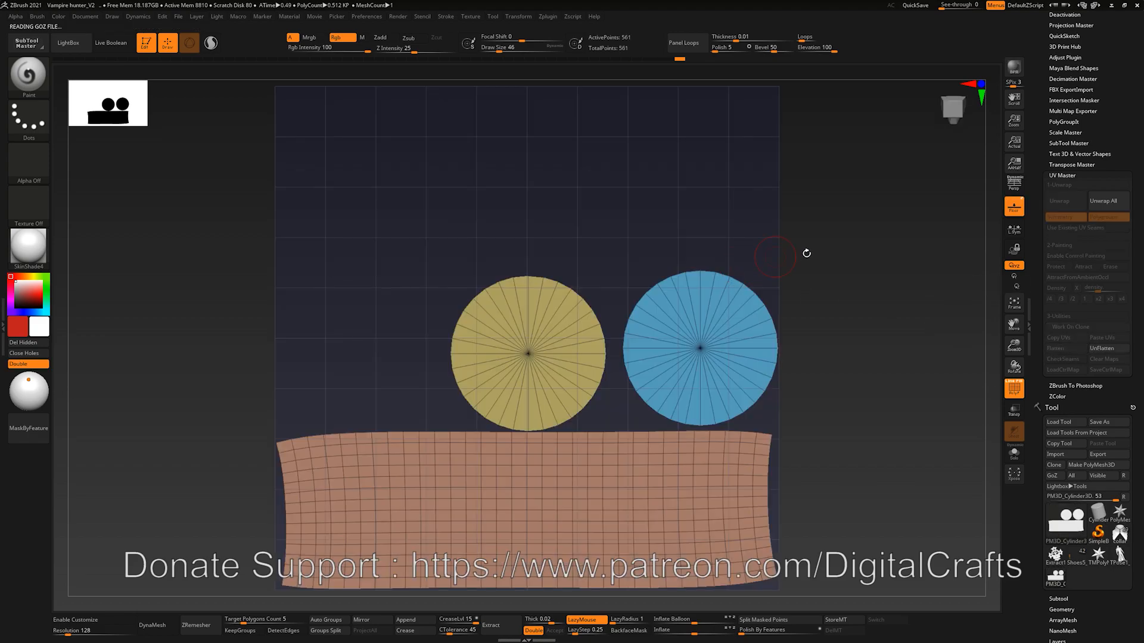
Examine the shape and symmetry of the flattened UV islands and unflatten the cylinder
mouse_move(880, 346)
mouse_down()
mouse_move(878, 316)
mouse_move(863, 312)
mouse_move(876, 222)
mouse_up()
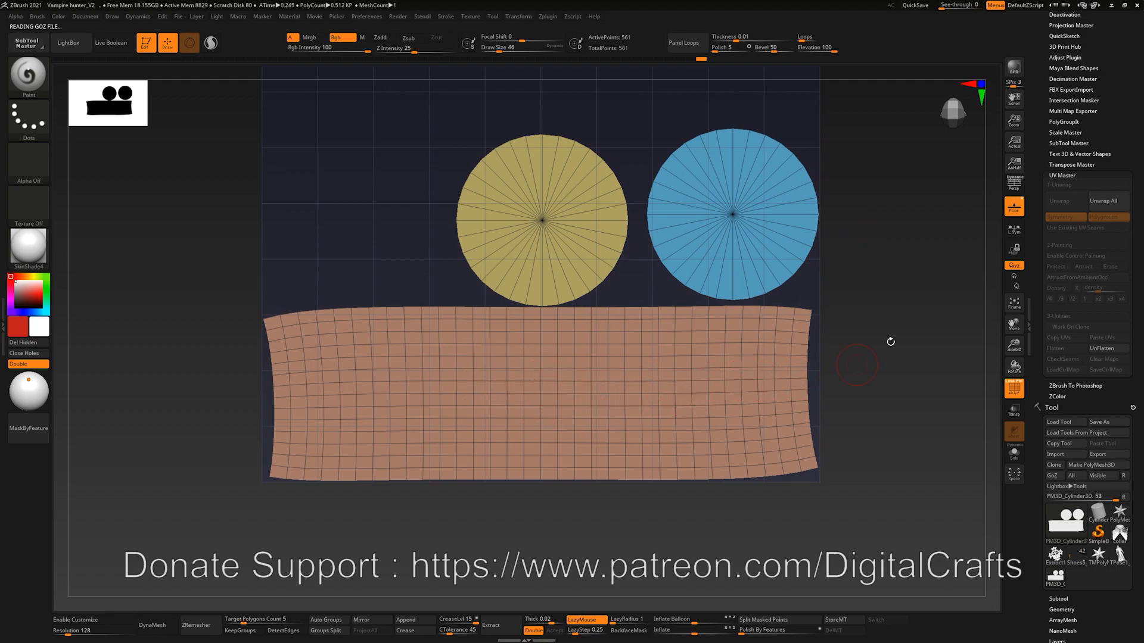
alt+drag(855, 252, 836, 267)
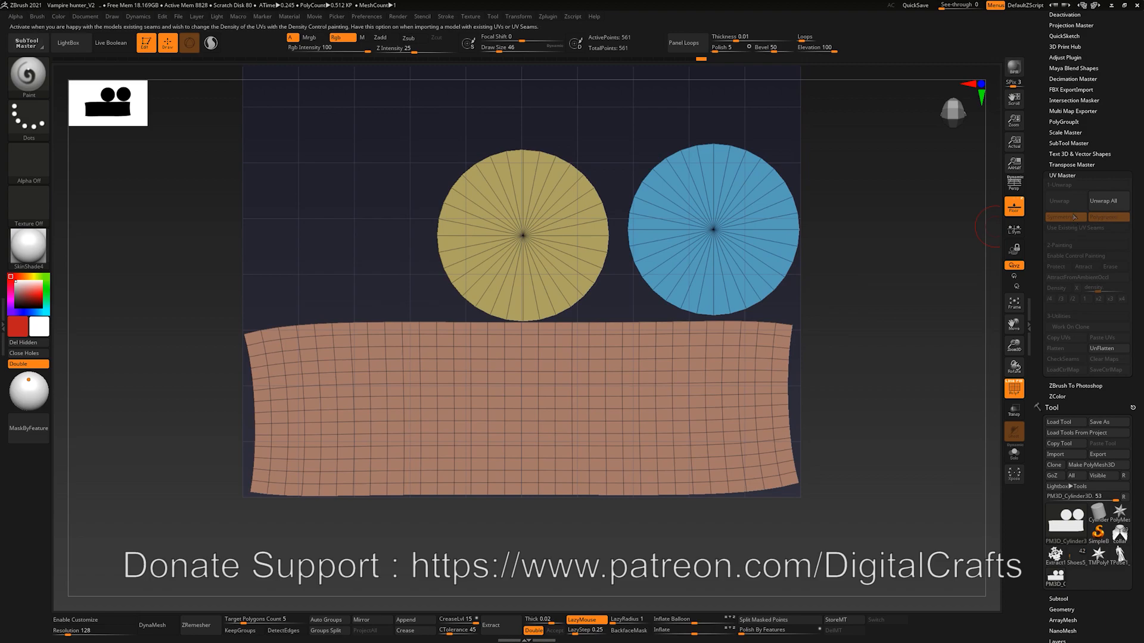
drag(1142, 264, 1142, 277)
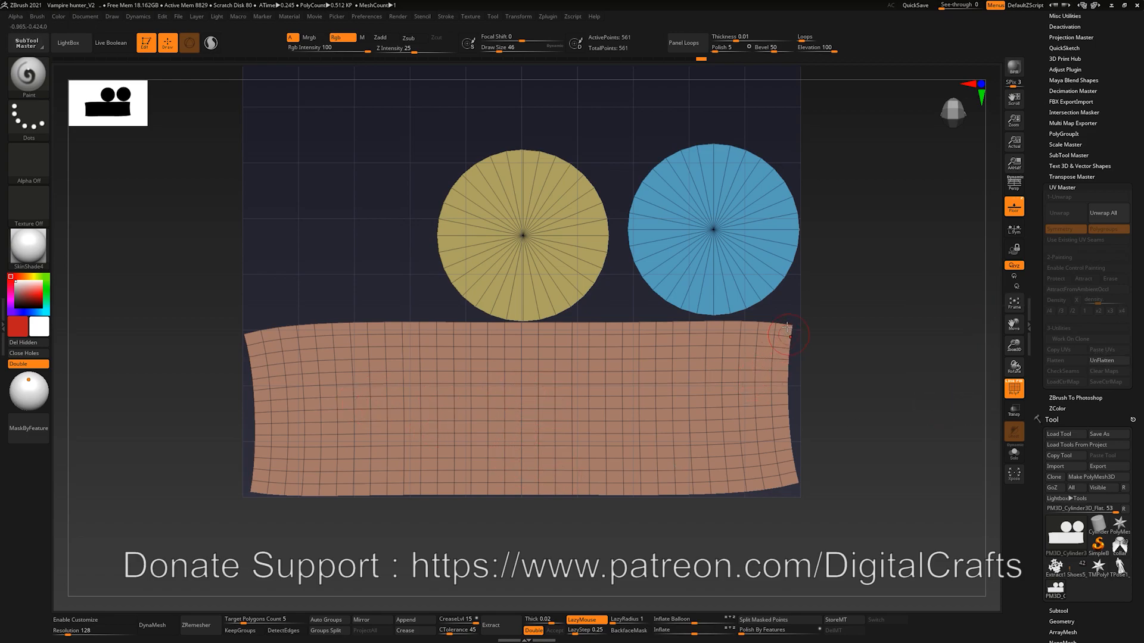
alt+drag(833, 315, 834, 322)
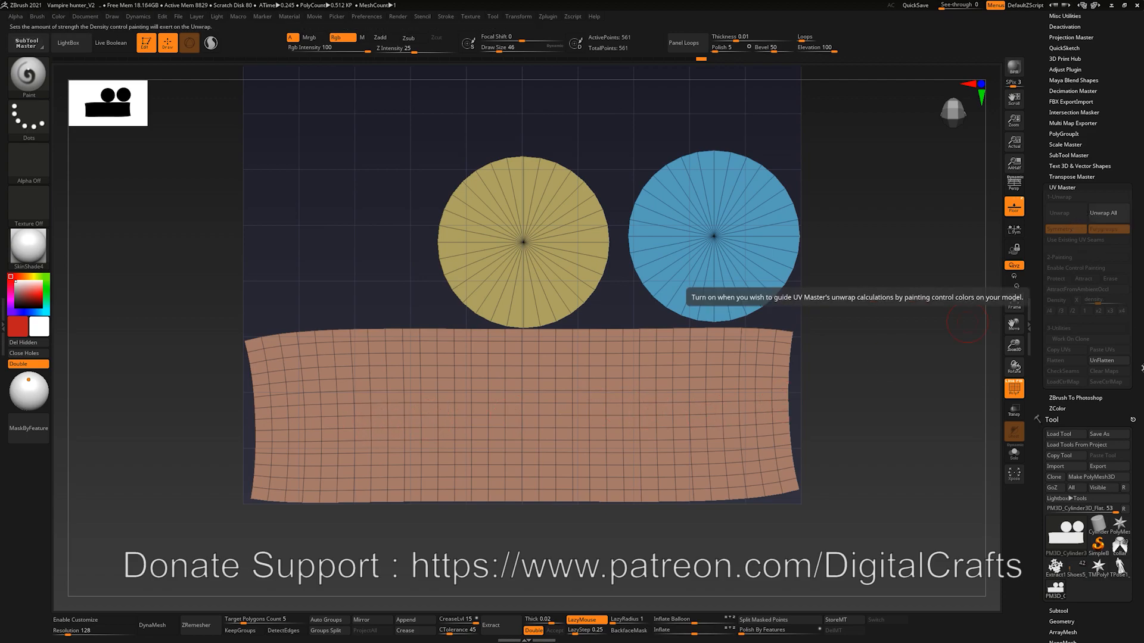
click(1111, 360)
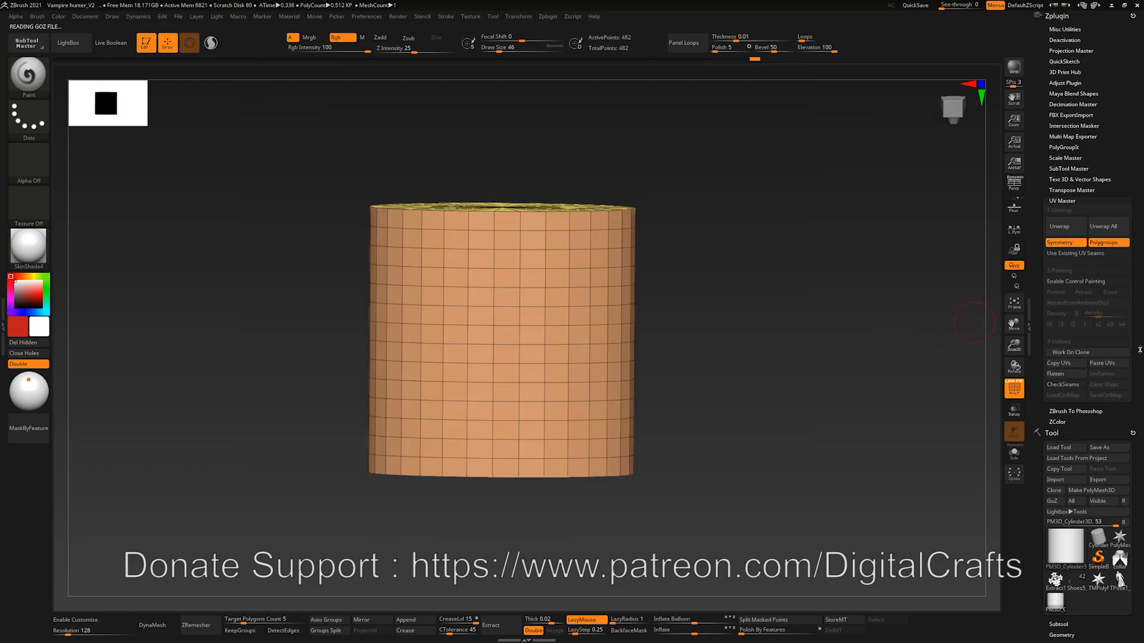
Switch to the caped character model and select its head subtool, body_copy1, with PolyFrame turned off
scroll(1142, 274, down, 5)
click(1121, 352)
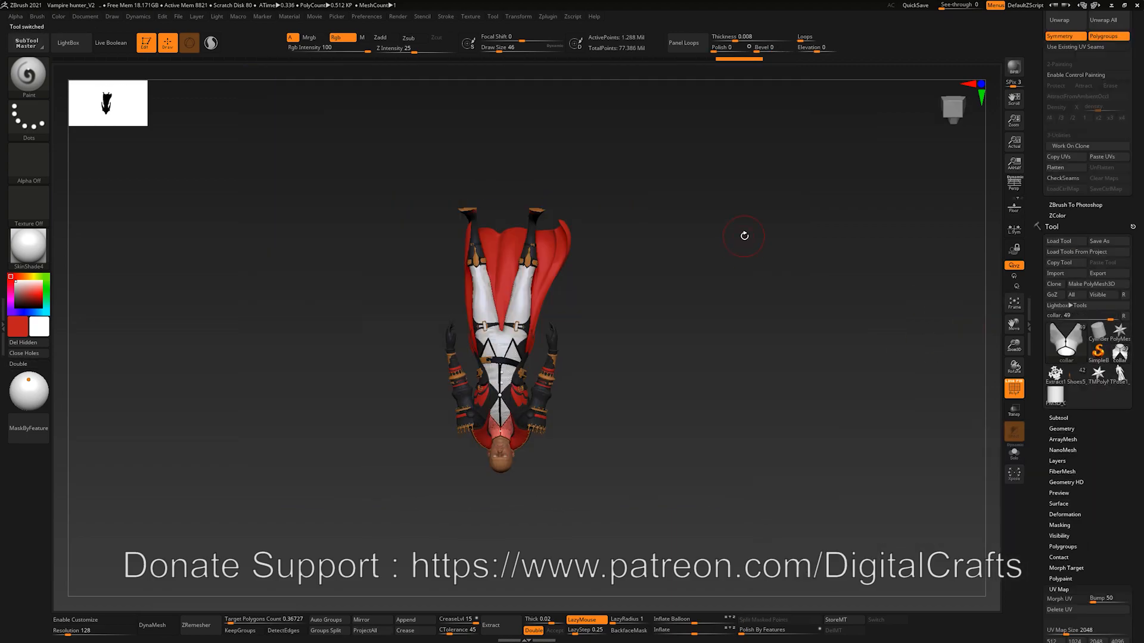
mouse_move(718, 294)
mouse_down()
mouse_move(748, 232)
mouse_move(749, 253)
mouse_move(672, 214)
mouse_move(585, 199)
mouse_move(779, 252)
mouse_move(585, 209)
mouse_move(720, 214)
mouse_move(677, 205)
mouse_move(690, 169)
mouse_move(737, 232)
mouse_move(749, 284)
mouse_up()
alt+click(432, 178)
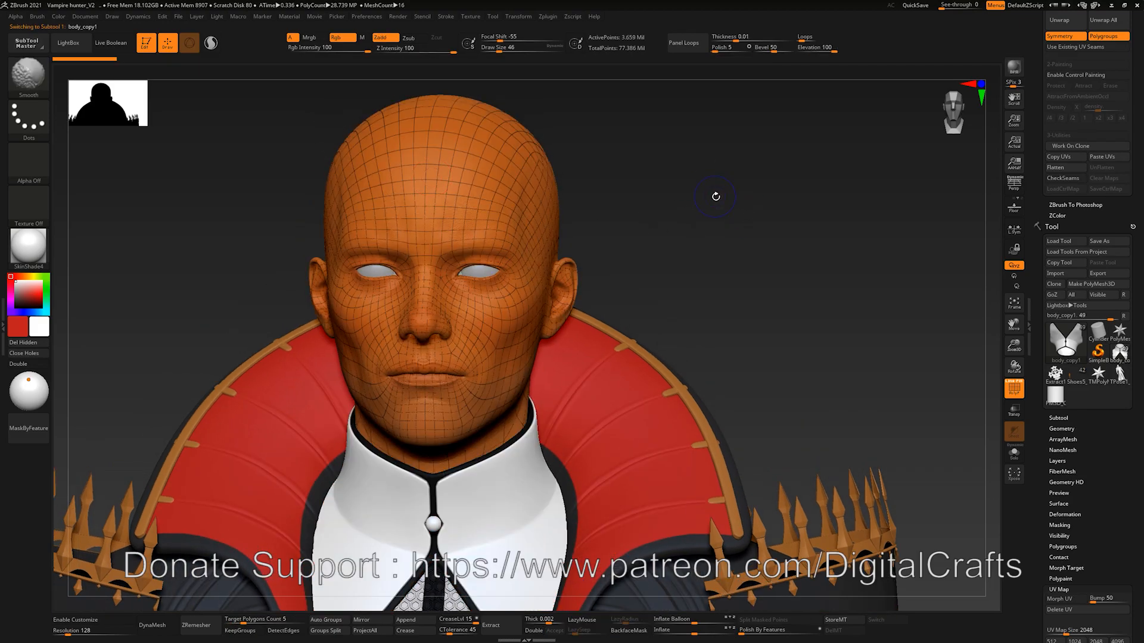
key(shift+f)
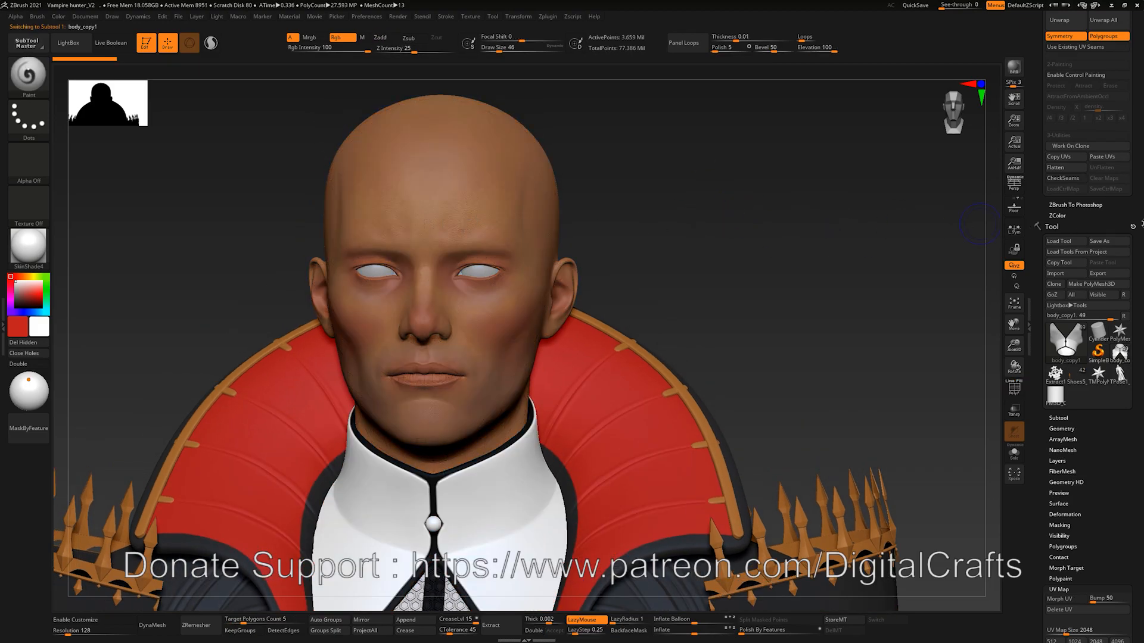
Turn off Polygroups and Symmetry in UV Master and try to unwrap the subdivided head directly
scroll(1142, 224, up, 5)
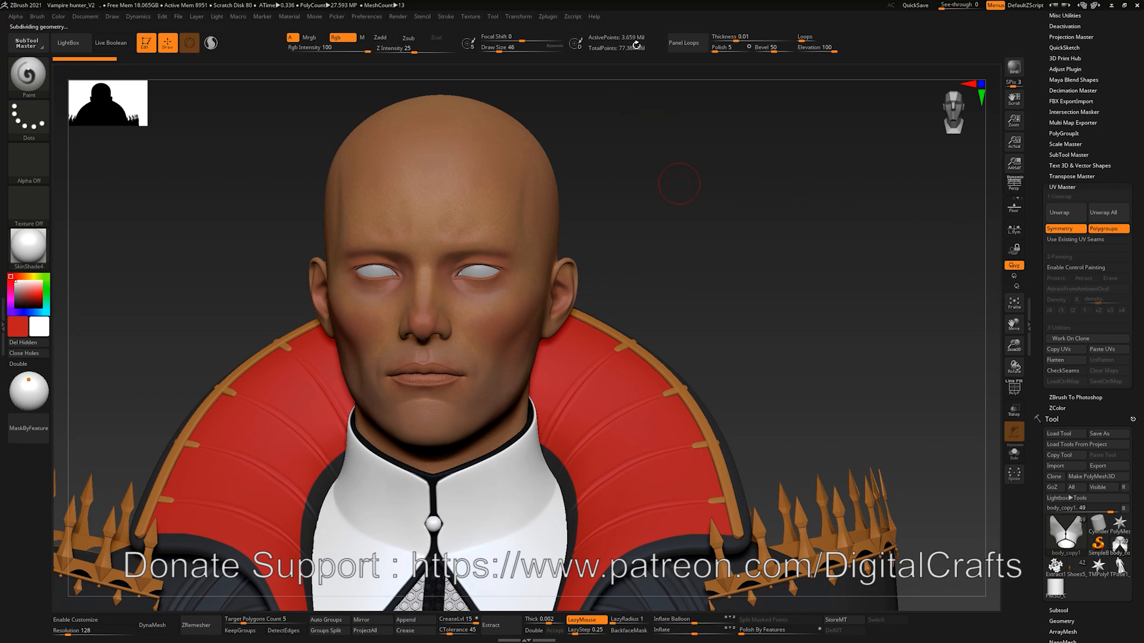
alt+drag(670, 194, 691, 236)
drag(743, 175, 747, 205)
click(1103, 229)
click(1060, 228)
click(1060, 213)
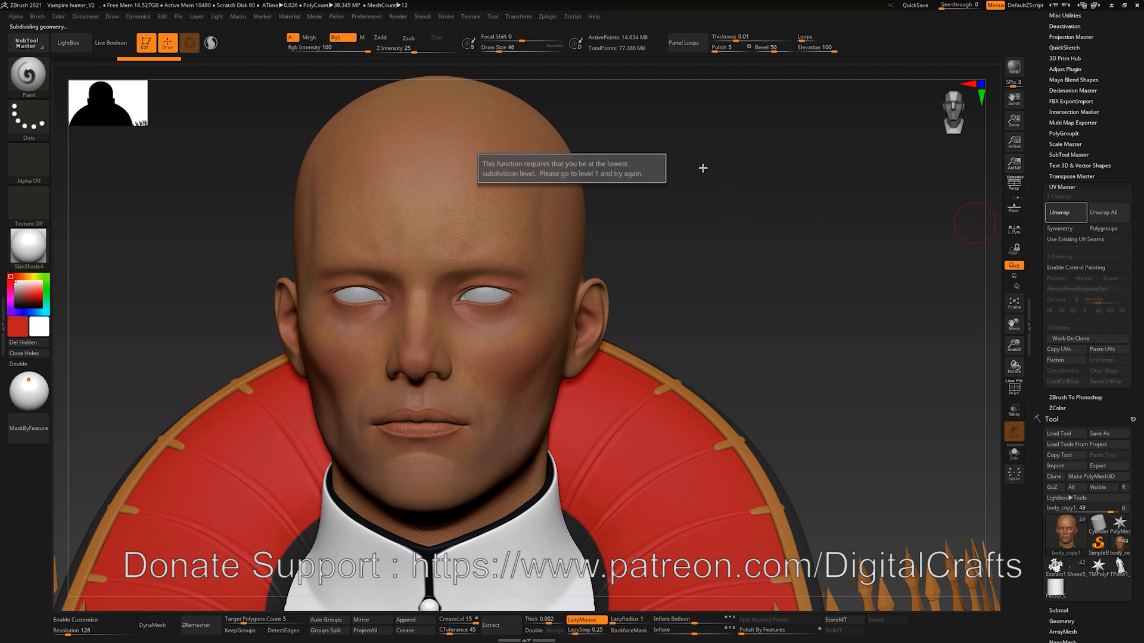
Create a working copy of the head subtool with UV Master's Work On Clone
drag(710, 179, 755, 215)
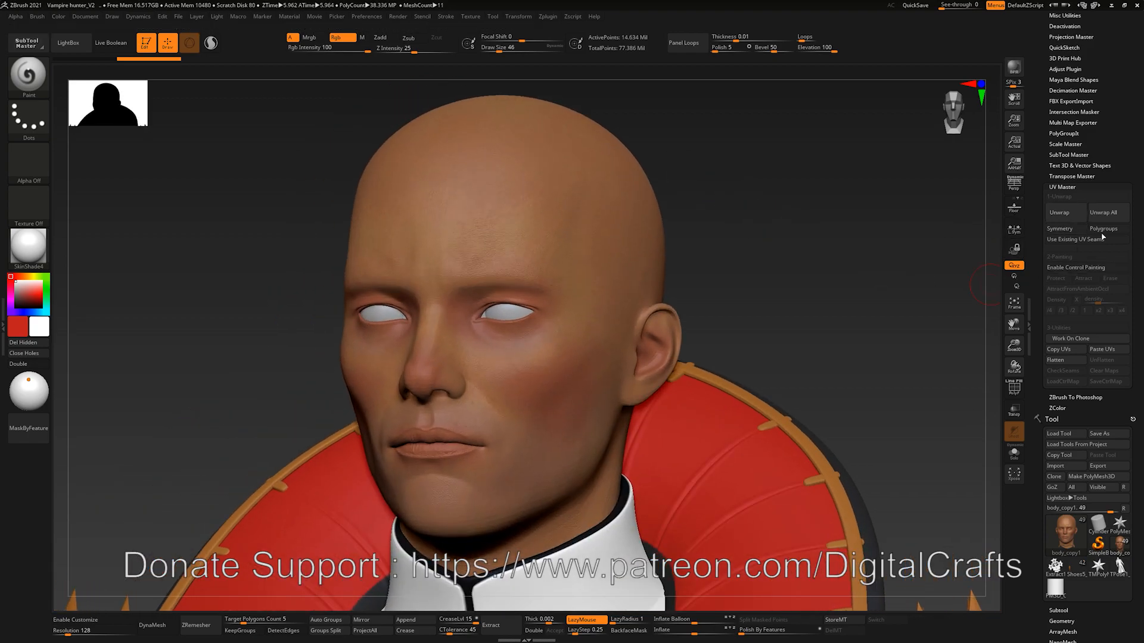
click(1071, 339)
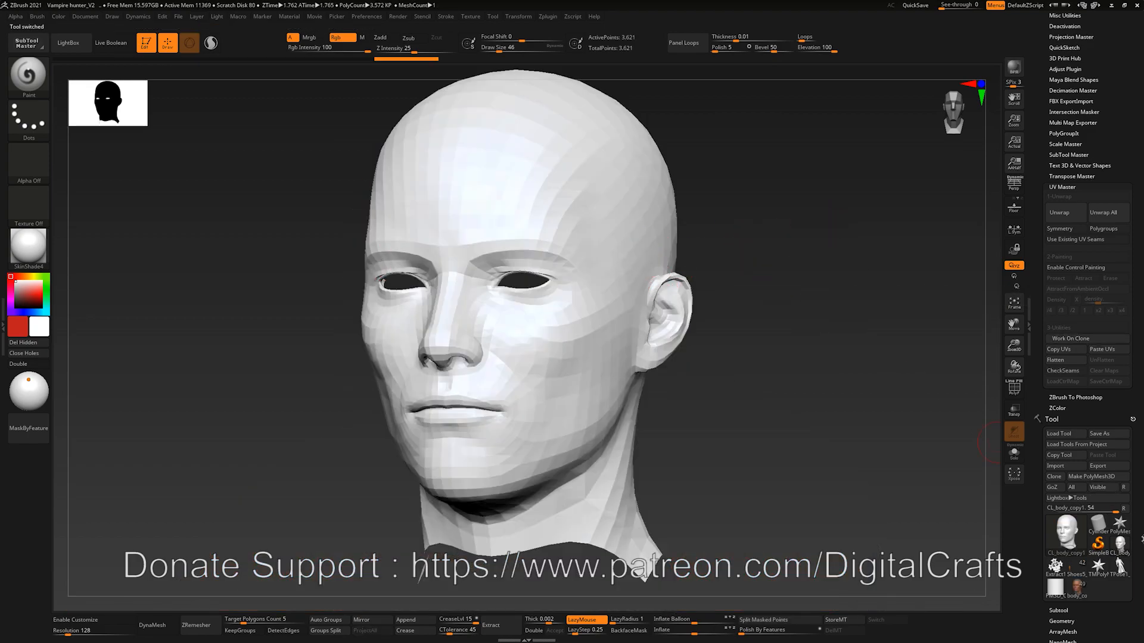
scroll(1126, 506, down, 3)
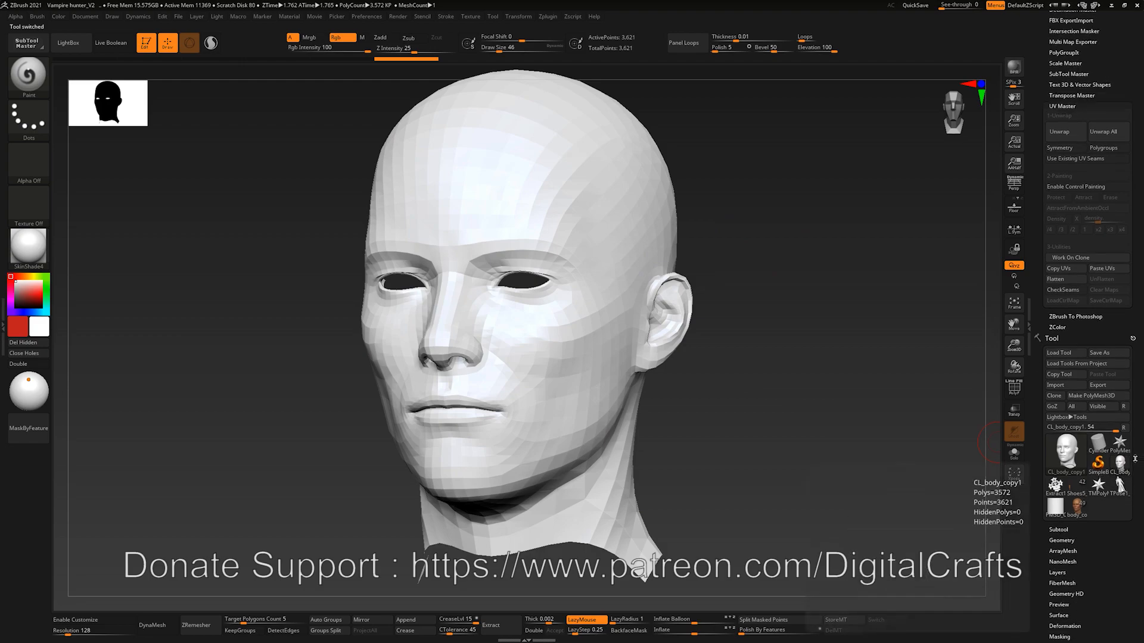
scroll(1098, 425, up, 3)
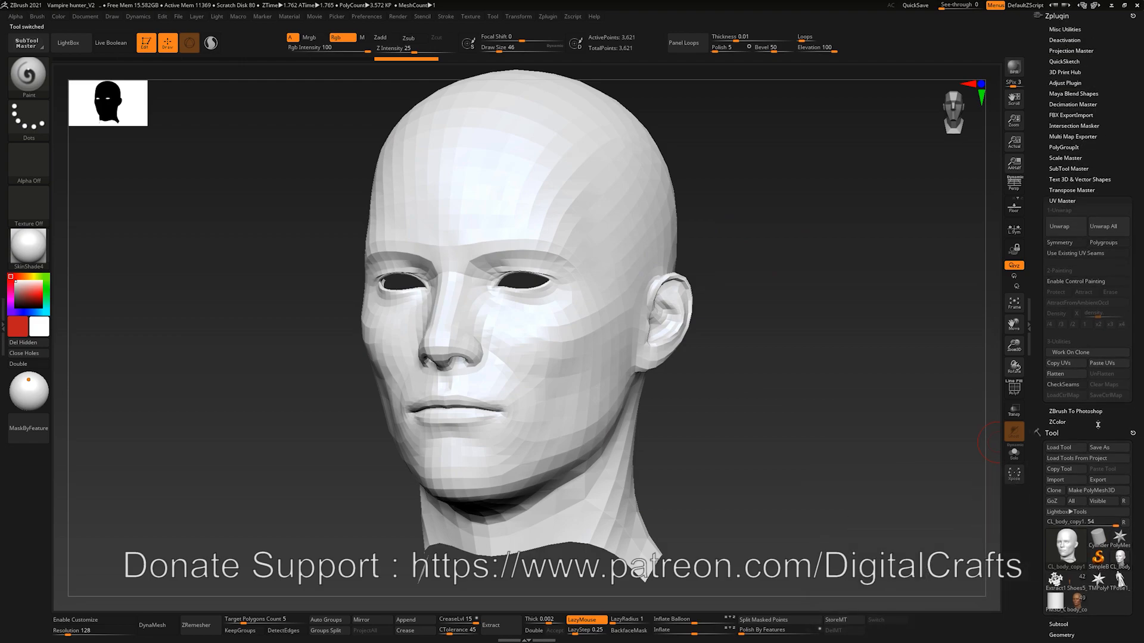
alt+drag(791, 255, 913, 285)
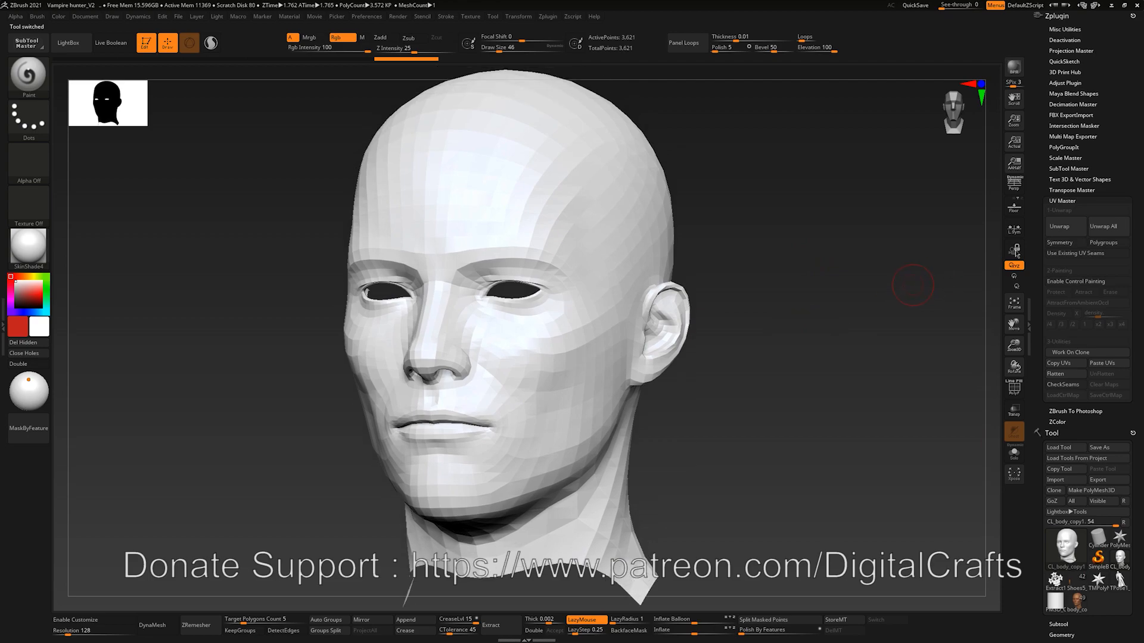
Unwrap the head clone with default settings and check its flattened UV layout with PolyFrame shown
click(1065, 227)
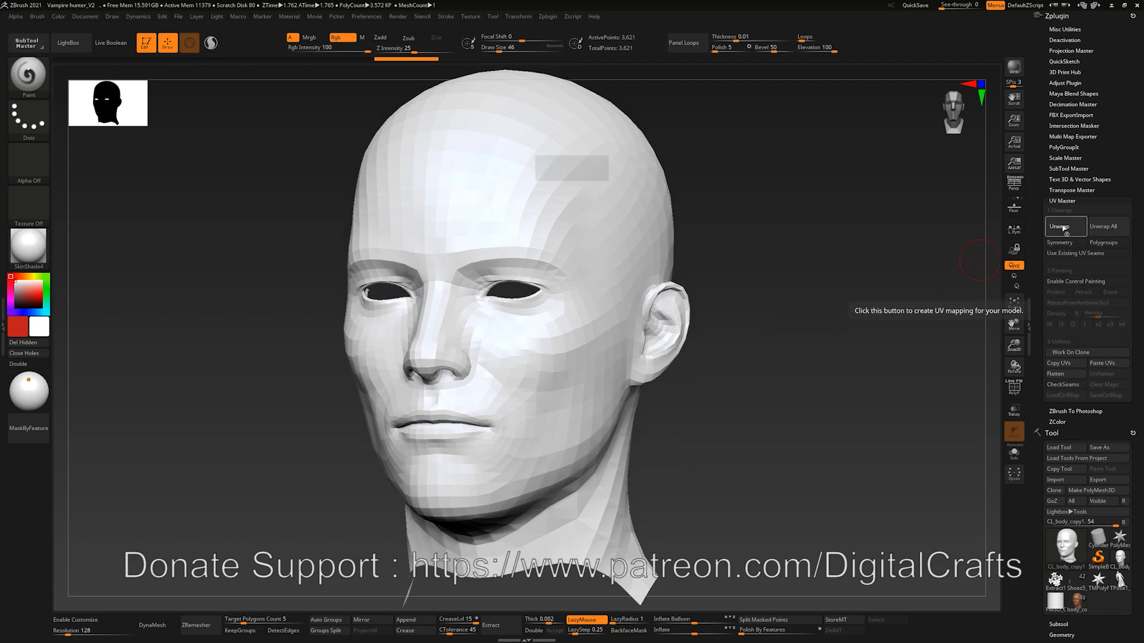
key(shift+f)
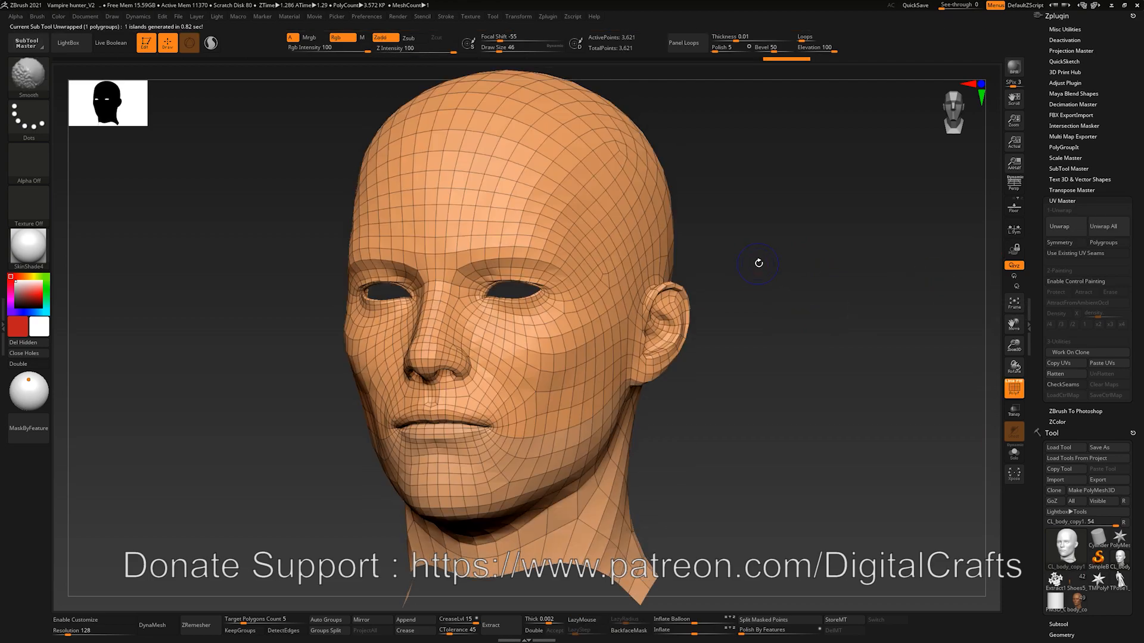
click(1066, 374)
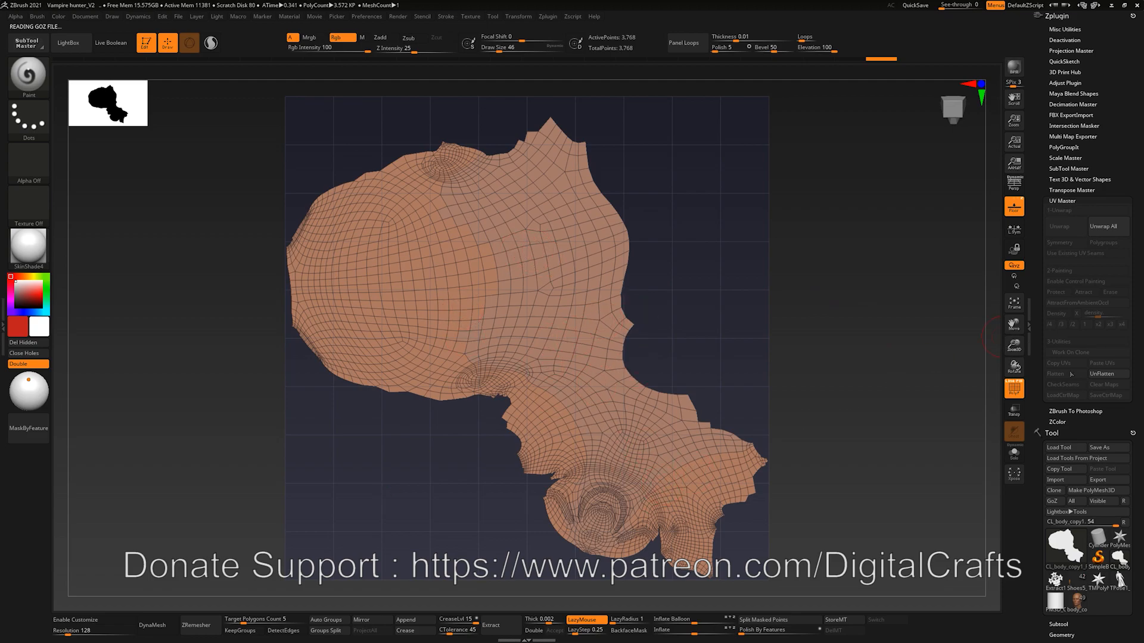
click(1108, 374)
drag(766, 309, 859, 329)
key(shift+f)
key(shift+f)
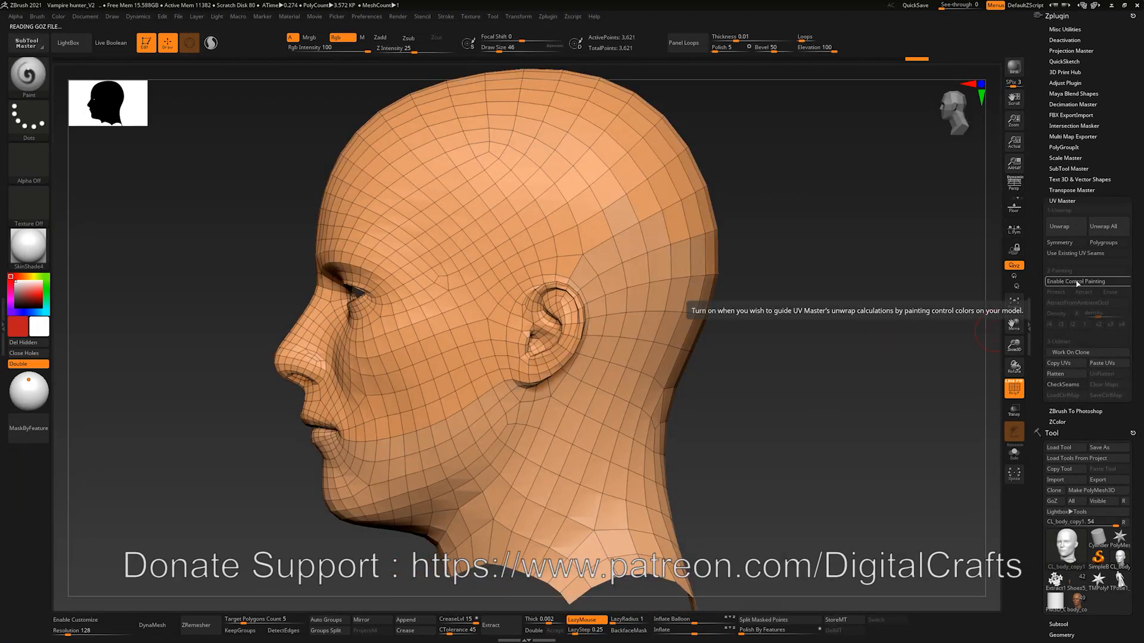
Enable Control Painting and fill the whole head clone with the red Protect color using FillObject
click(1060, 283)
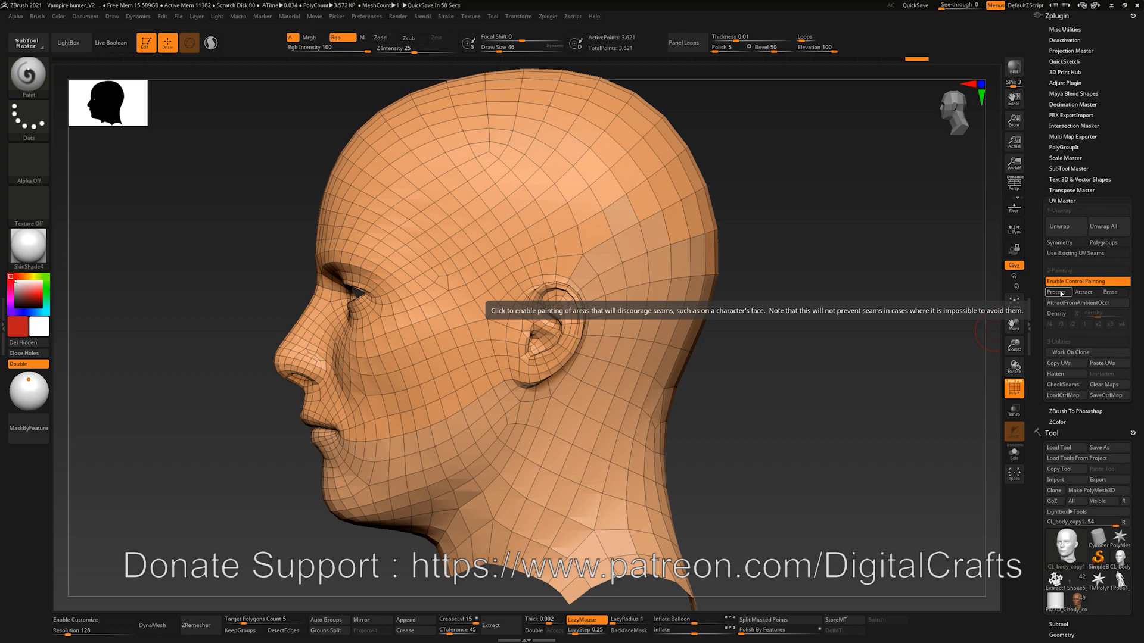
drag(775, 283, 793, 237)
alt+drag(718, 272, 741, 227)
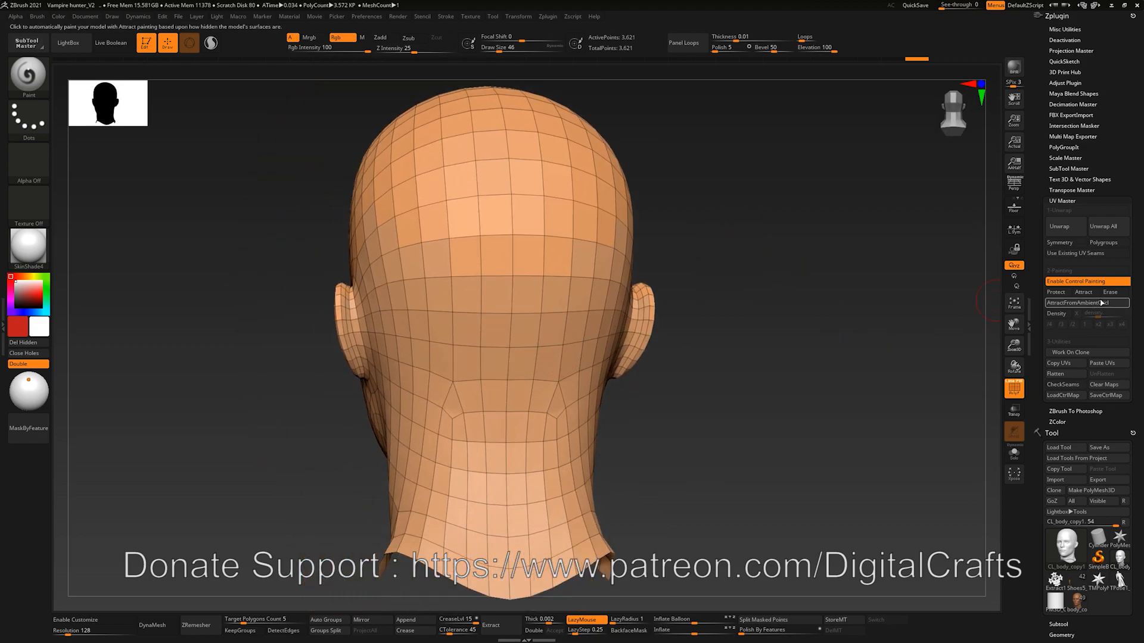
click(1056, 293)
drag(745, 304, 777, 285)
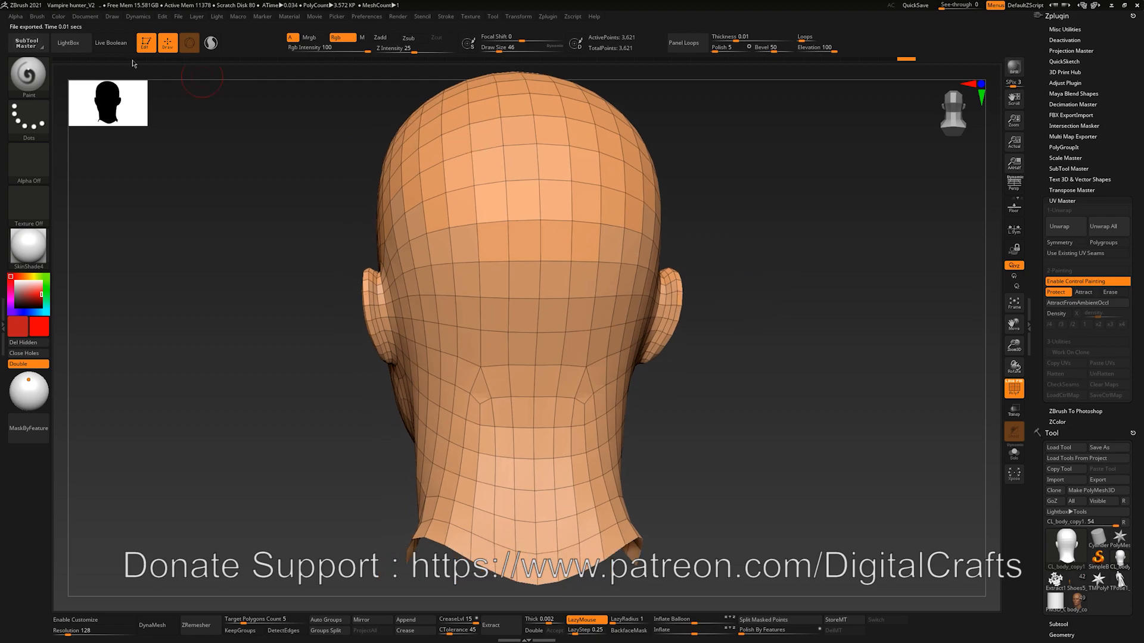
click(57, 16)
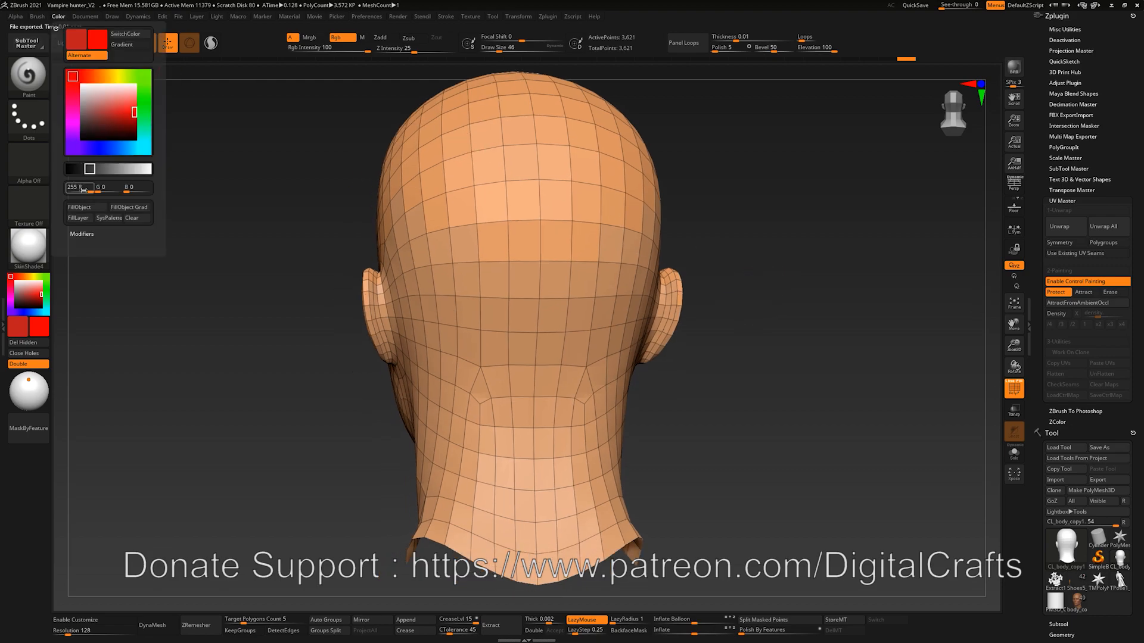
click(79, 207)
drag(340, 237, 993, 276)
Paint blue Attract seam lines on the back of the head and around the ears
click(1084, 292)
mouse_move(647, 351)
mouse_down()
mouse_move(593, 334)
mouse_move(542, 473)
mouse_move(469, 548)
mouse_move(437, 454)
mouse_move(420, 212)
mouse_up()
alt+drag(599, 272, 691, 400)
mouse_move(527, 346)
mouse_down()
mouse_move(494, 238)
mouse_move(465, 189)
mouse_up()
mouse_move(653, 268)
mouse_down()
mouse_move(710, 339)
mouse_move(514, 250)
mouse_move(388, 152)
mouse_move(351, 137)
mouse_up()
mouse_move(661, 200)
mouse_down()
mouse_move(715, 208)
mouse_move(684, 307)
mouse_move(713, 246)
mouse_move(506, 329)
mouse_move(460, 371)
mouse_move(456, 393)
mouse_up()
mouse_move(855, 383)
mouse_down()
mouse_move(777, 202)
mouse_move(770, 225)
mouse_move(745, 230)
mouse_move(784, 242)
mouse_move(809, 233)
mouse_move(581, 342)
mouse_move(631, 301)
mouse_up()
mouse_move(868, 363)
mouse_down()
mouse_move(899, 348)
mouse_move(613, 301)
mouse_move(590, 429)
mouse_move(558, 455)
mouse_up()
drag(330, 355, 524, 398)
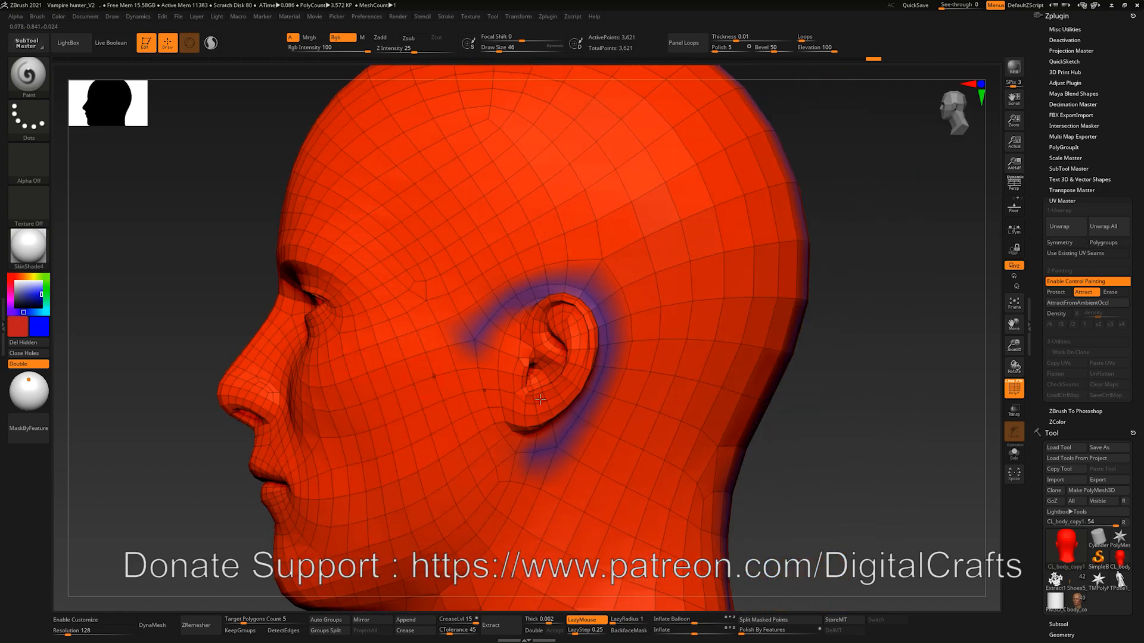
drag(479, 344, 500, 442)
Unwrap the head clone using the control painting and flatten its UVs
drag(945, 442, 841, 300)
click(1065, 231)
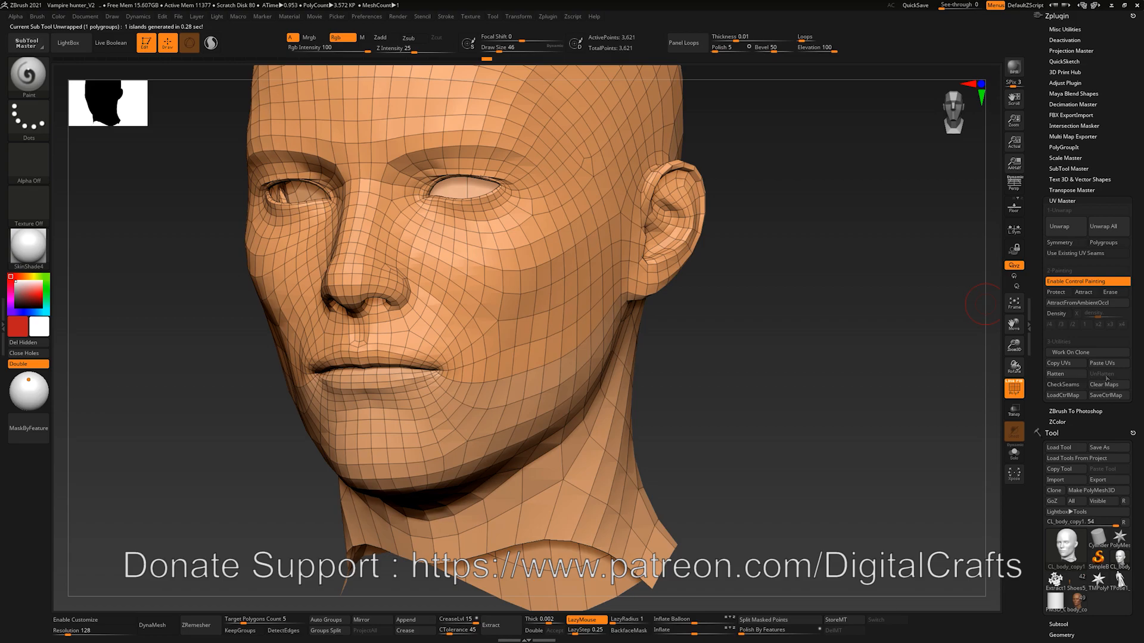
click(1058, 374)
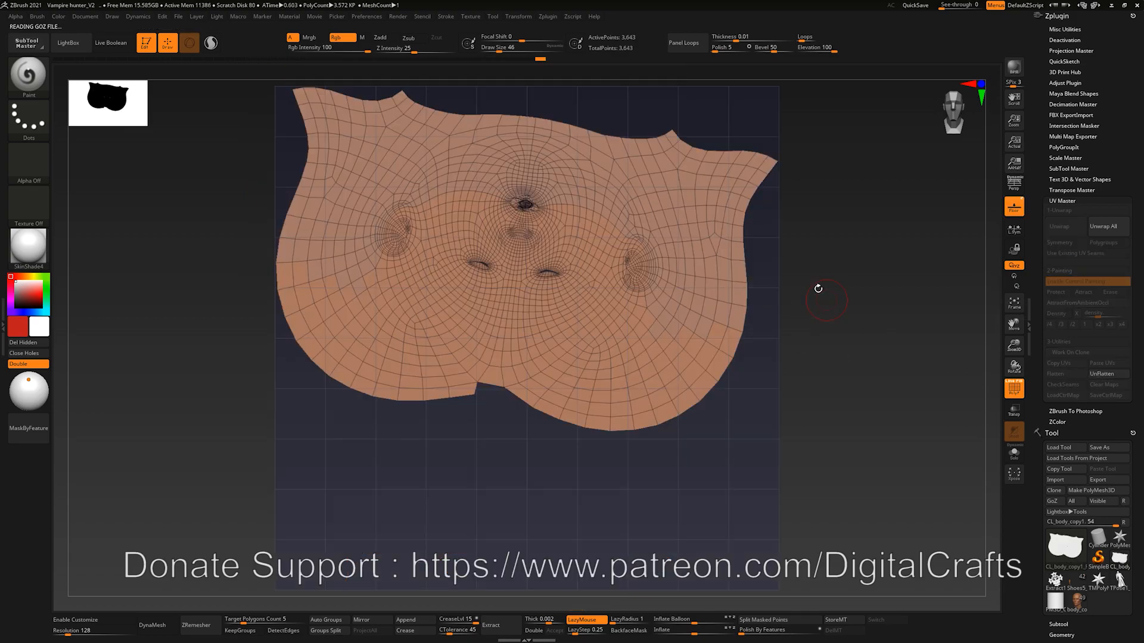
Examine the face and ear areas of the flattened UV layout and restore the 3D head
alt+drag(807, 307, 861, 364)
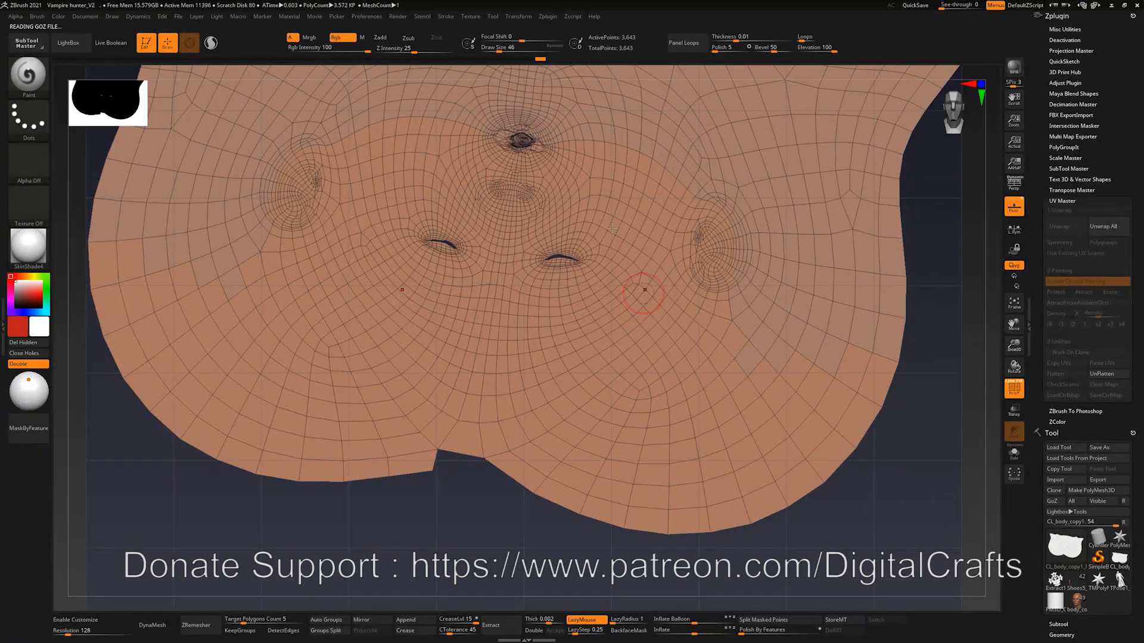
alt+drag(924, 473, 866, 405)
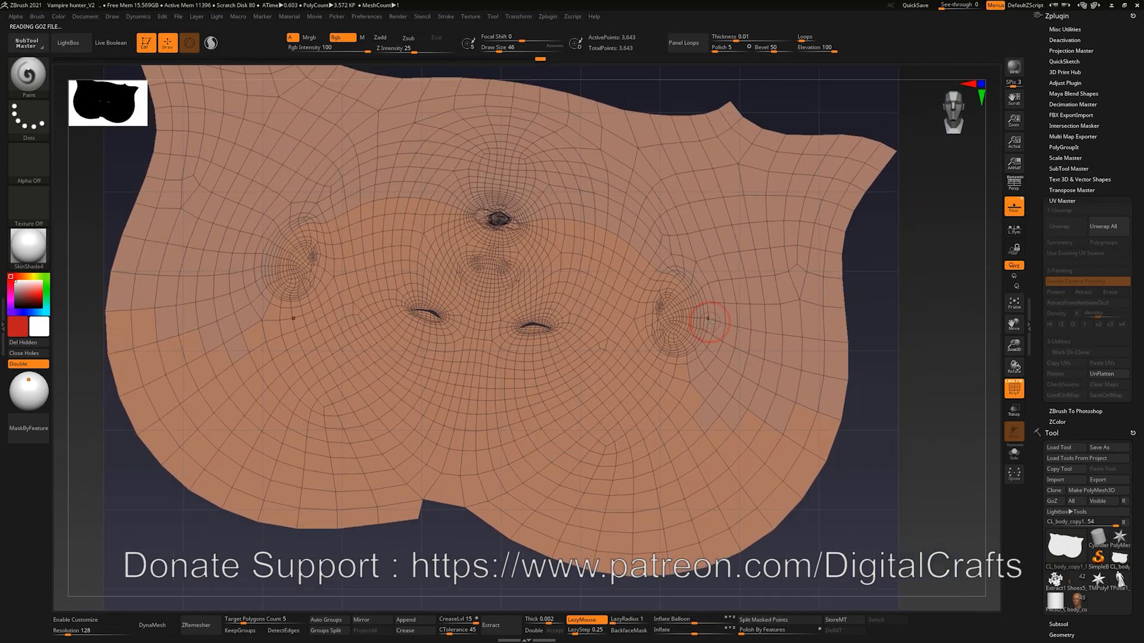
alt+drag(892, 260, 876, 402)
alt+drag(523, 184, 483, 298)
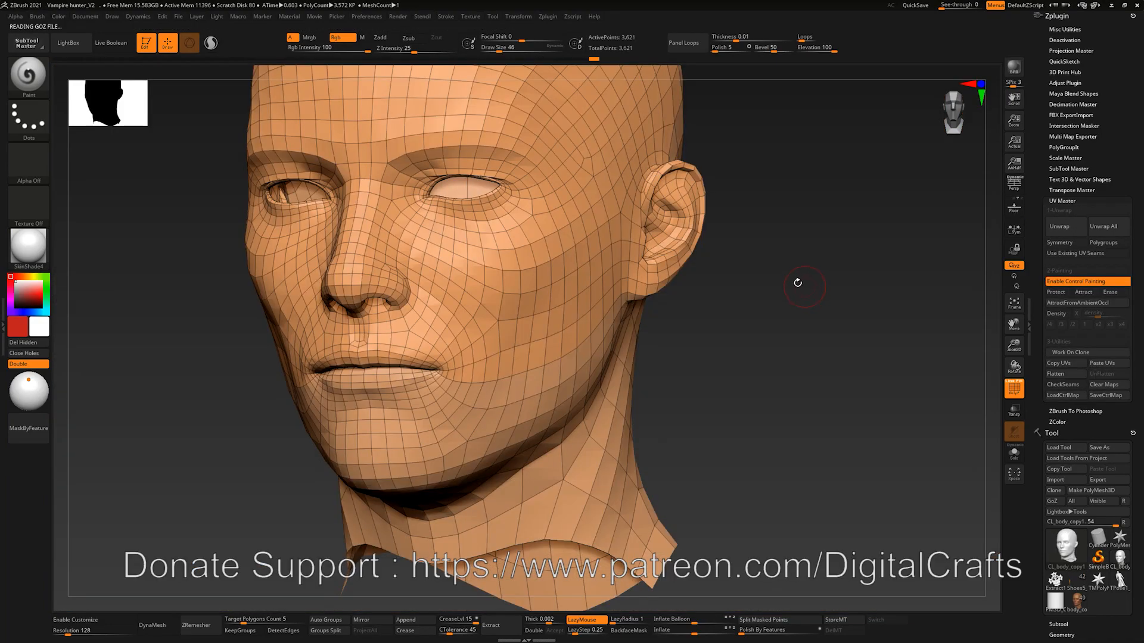
Assign the whole head a single new polygroup and isolate the region around the nose and mouth
drag(797, 284, 851, 86)
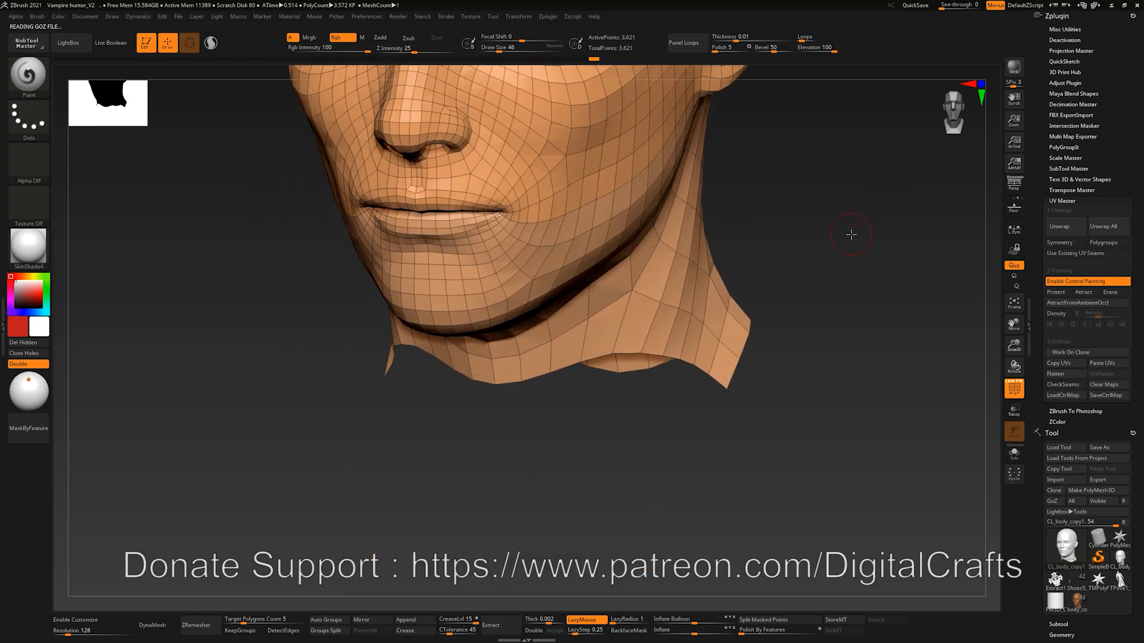
key(ctrl+w)
alt+drag(855, 202, 832, 287)
alt+drag(257, 277, 257, 307)
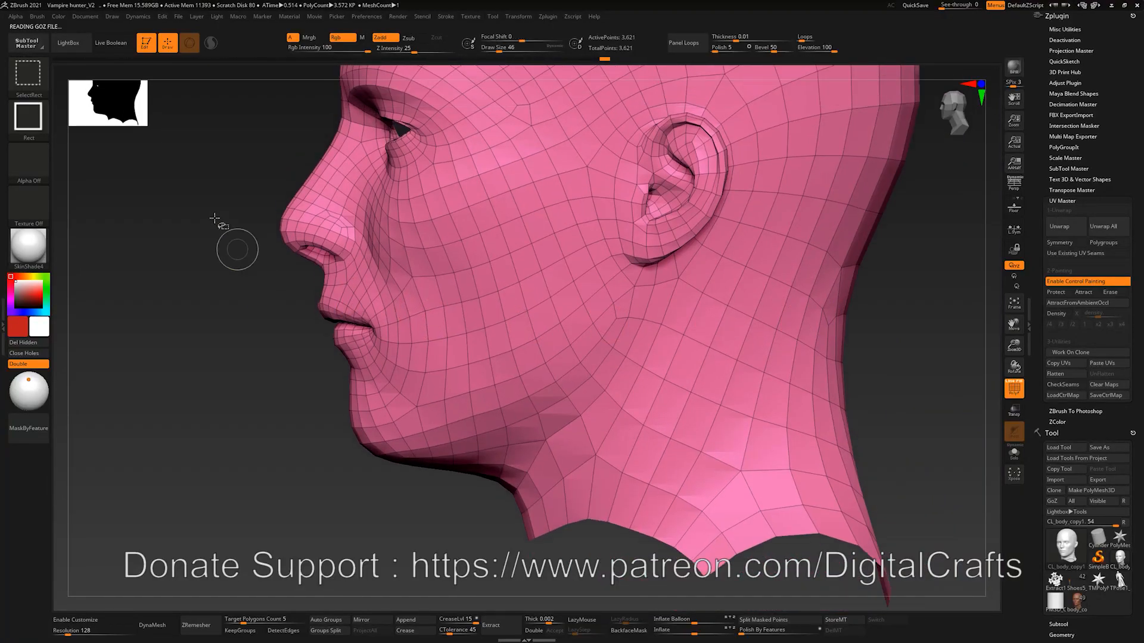
ctrl+shift+drag(215, 219, 449, 381)
alt+drag(222, 312, 272, 440)
alt+drag(201, 400, 182, 360)
Switch to SelectLasso, trim stray faces from the isolated mouth cavity, and show the whole head again
ctrl+shift+click(27, 73)
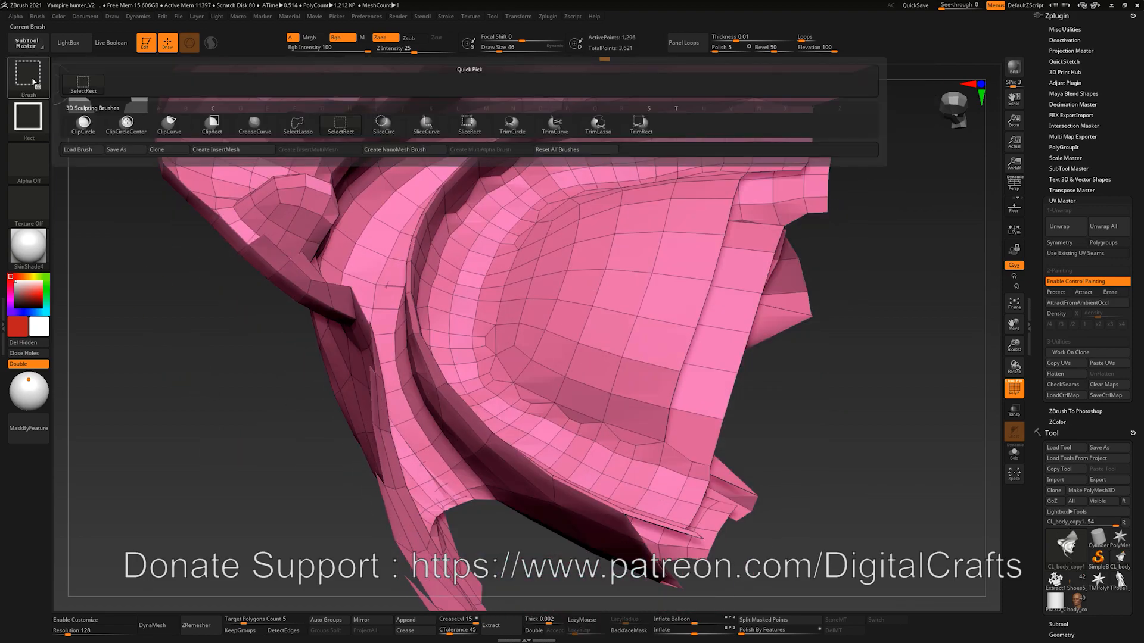
click(297, 125)
mouse_move(273, 401)
mouse_down()
mouse_move(258, 349)
mouse_move(268, 355)
mouse_move(240, 339)
mouse_move(224, 306)
mouse_move(417, 202)
mouse_move(616, 139)
mouse_move(671, 295)
mouse_move(329, 391)
mouse_move(327, 288)
mouse_move(323, 311)
mouse_up()
ctrl+shift+click(839, 405)
shift+drag(298, 313, 322, 273)
mouse_move(361, 238)
ctrl+shift+mouse_down()
mouse_move(417, 212)
mouse_move(654, 156)
mouse_move(653, 345)
mouse_move(364, 261)
mouse_move(360, 299)
mouse_move(302, 281)
mouse_move(261, 224)
mouse_move(217, 245)
mouse_move(229, 191)
mouse_move(501, 462)
ctrl+shift+mouse_up()
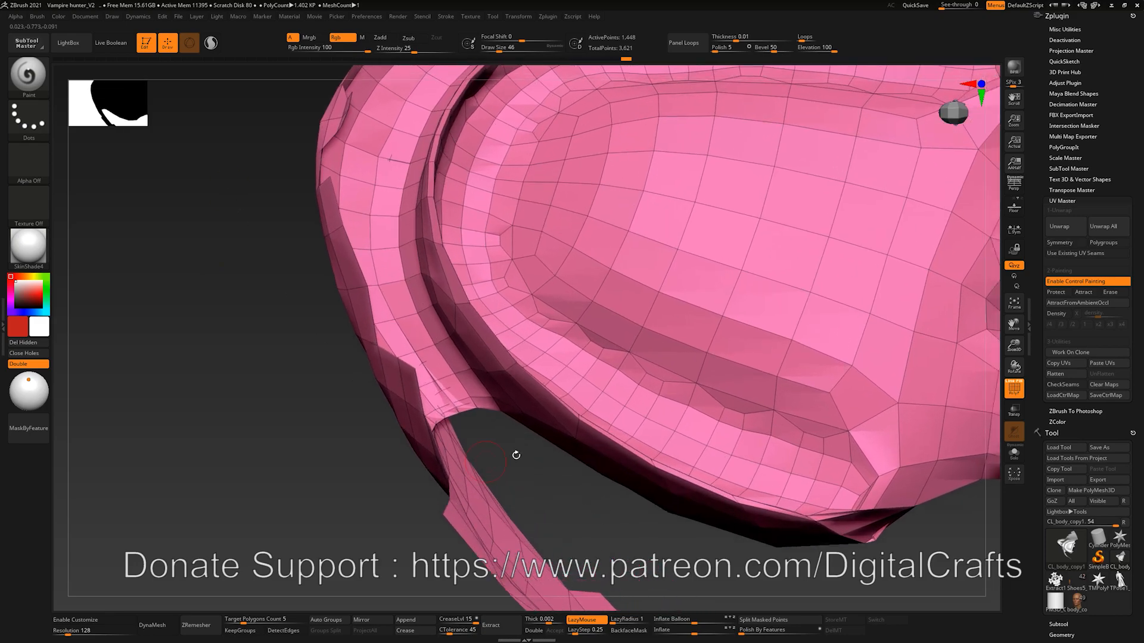
drag(208, 262, 173, 307)
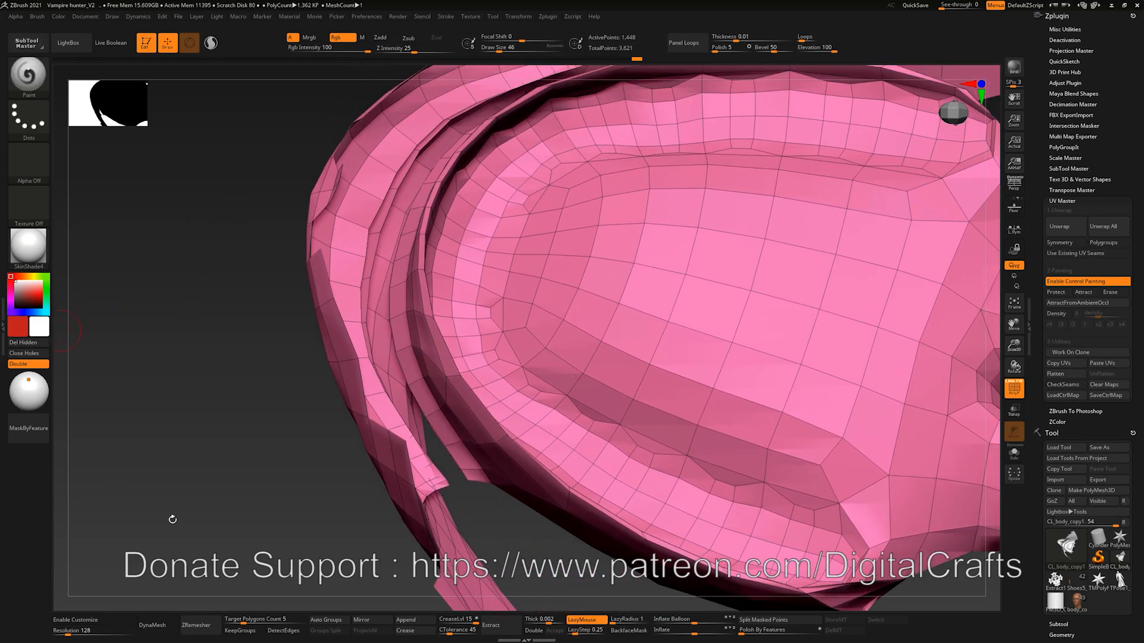
click(341, 621)
mouse_move(206, 366)
alt+mouse_down()
mouse_move(187, 331)
mouse_move(212, 375)
mouse_move(184, 304)
mouse_move(215, 307)
alt+mouse_up()
ctrl+shift+click(199, 367)
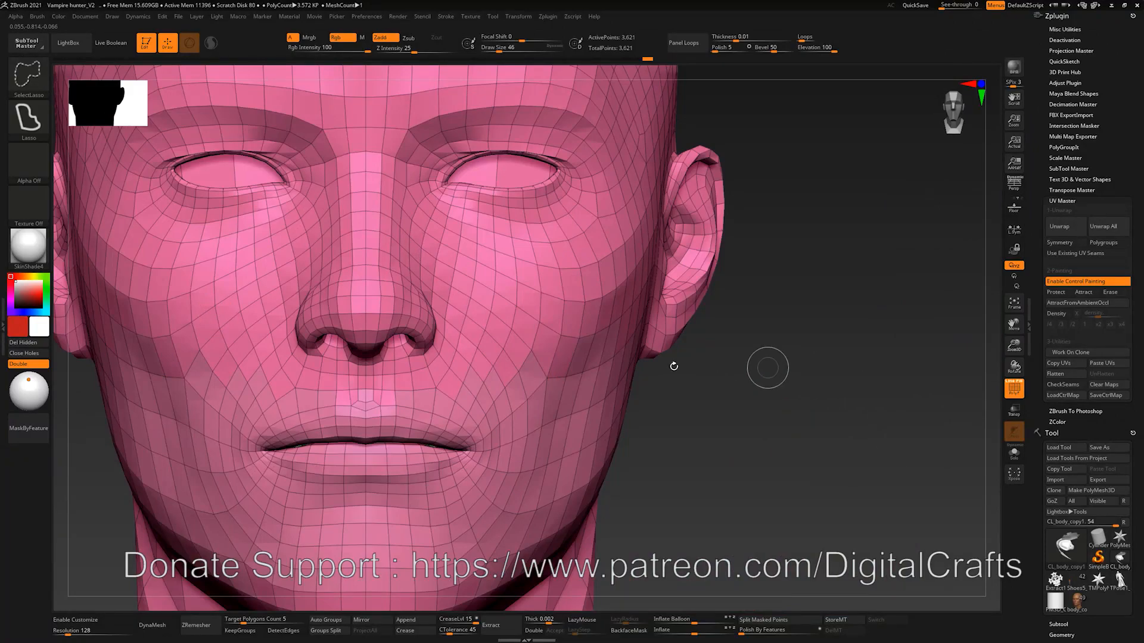
Assign the mouth interior and the outer head separate polygroups by isolating each region
alt+drag(698, 476, 703, 396)
click(1020, 458)
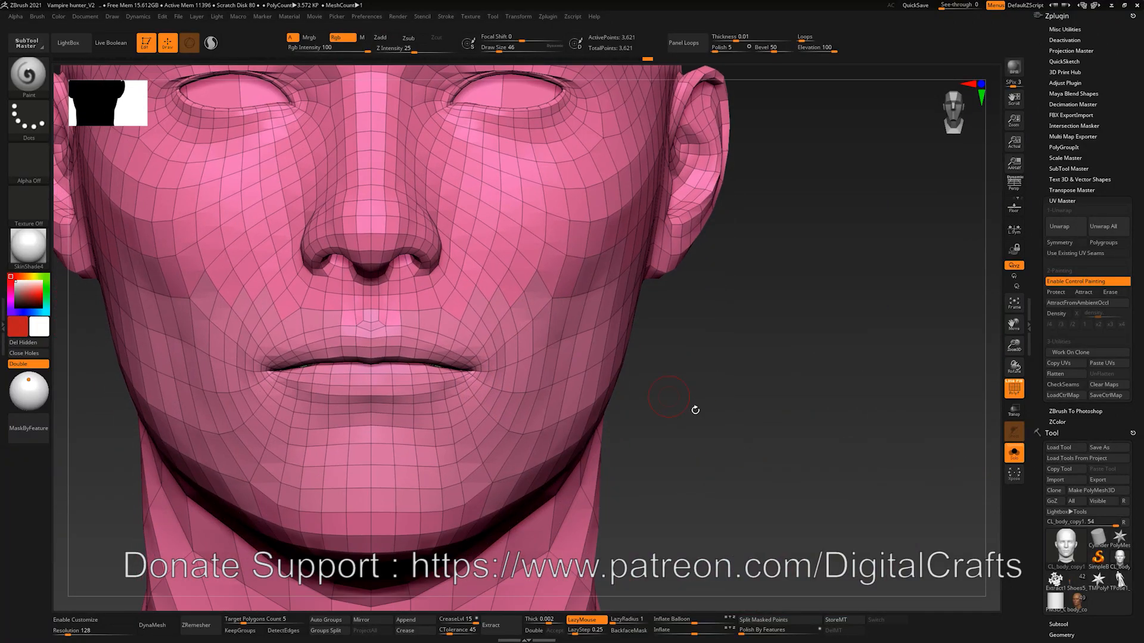
click(1018, 455)
ctrl+shift+click(503, 316)
ctrl+shift+click(789, 342)
ctrl+shift+click(618, 345)
key(ctrl+z)
ctrl+shift+click(606, 345)
ctrl+shift+drag(774, 329, 767, 413)
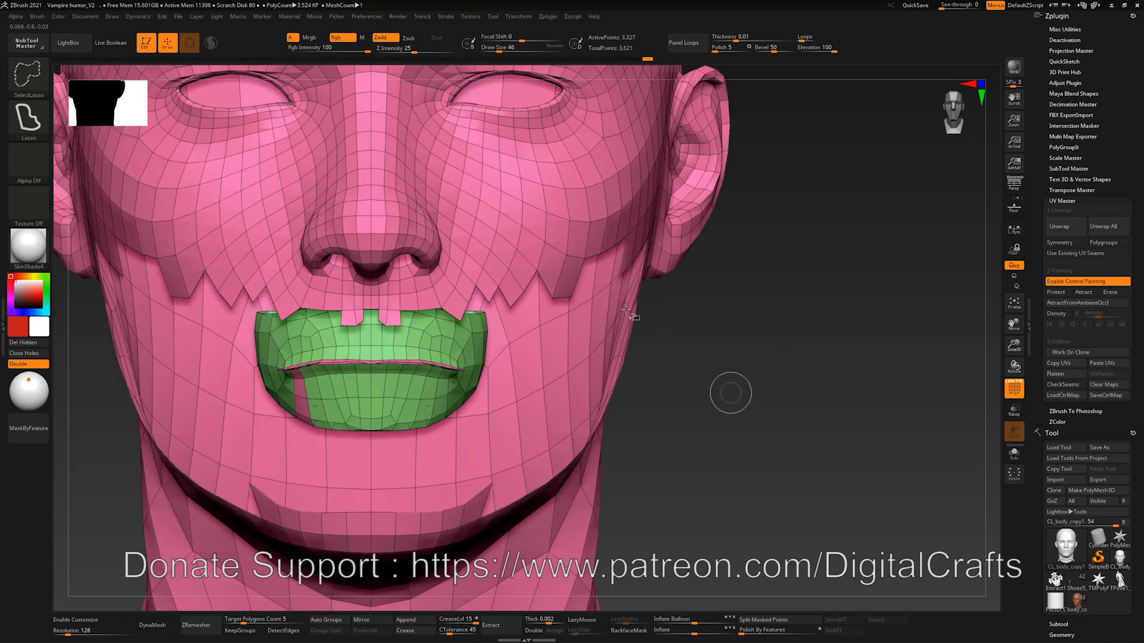
ctrl+shift+click(547, 262)
drag(681, 271, 874, 383)
key(ctrl+w)
key(ctrl+w)
Unwrap the head clone with Polygroups enabled and examine the flattened face and mouth islands
click(1104, 242)
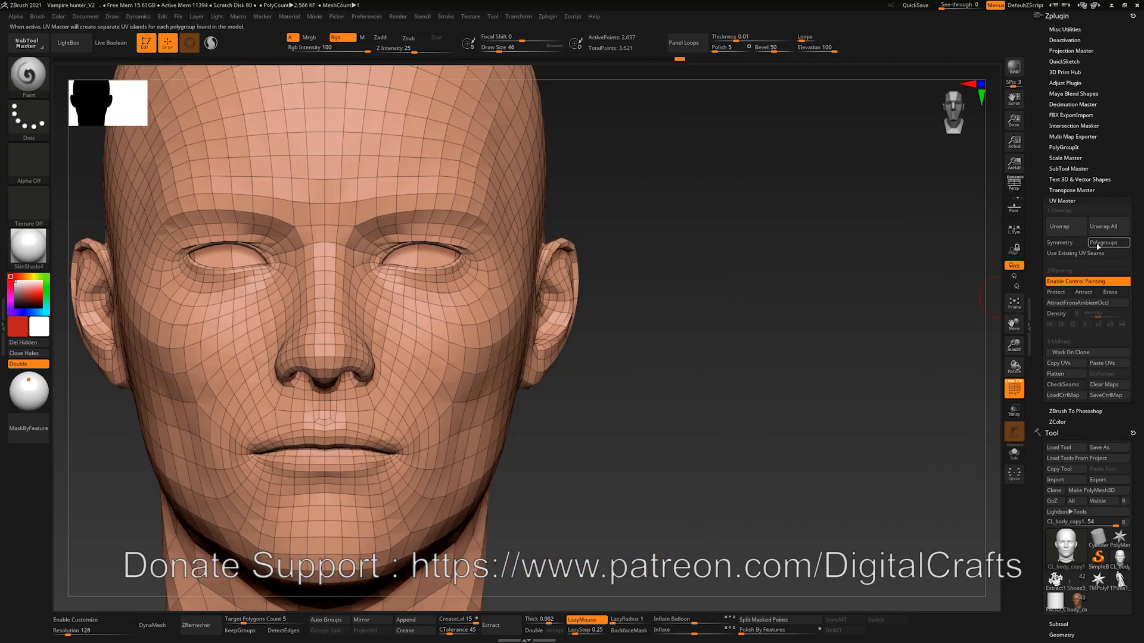
drag(819, 249, 858, 266)
click(1058, 226)
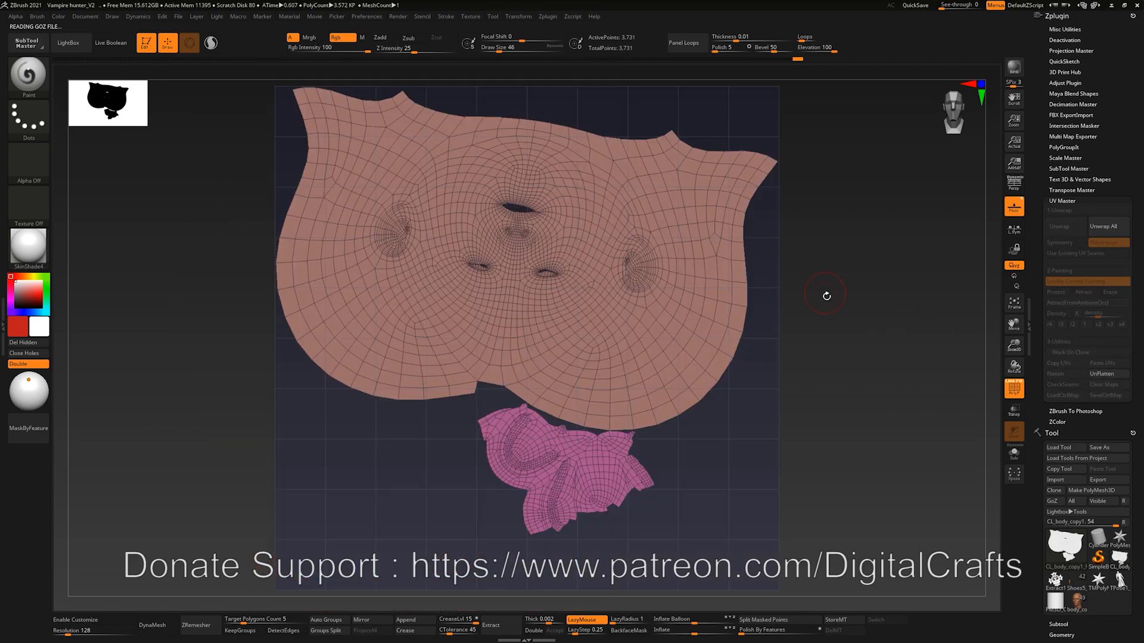
alt+drag(831, 380, 833, 305)
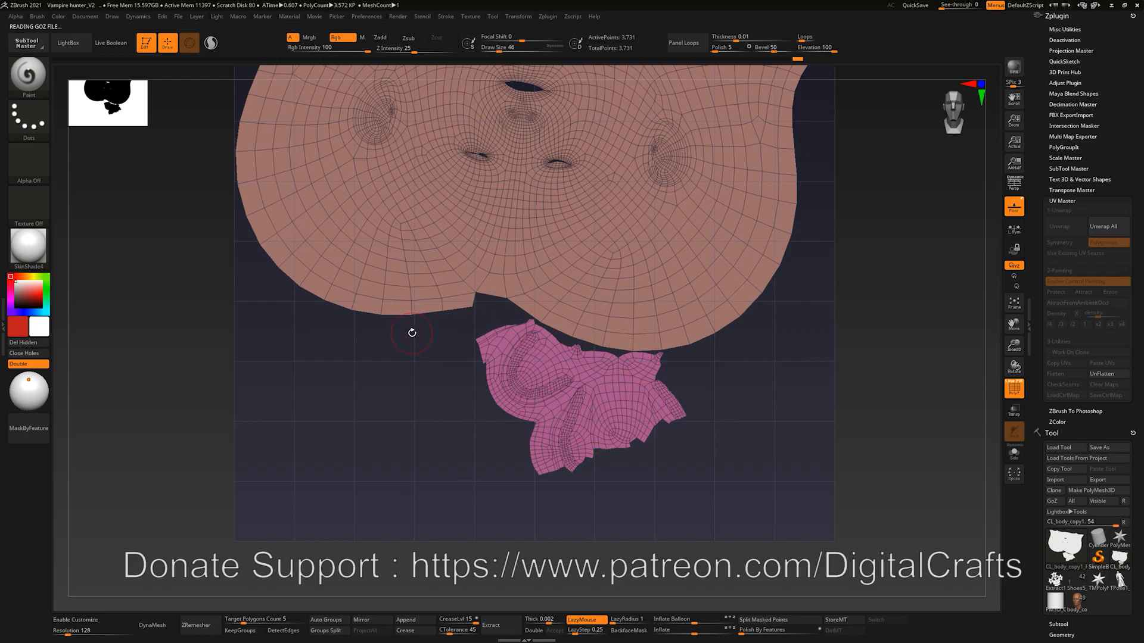
alt+drag(742, 378, 742, 432)
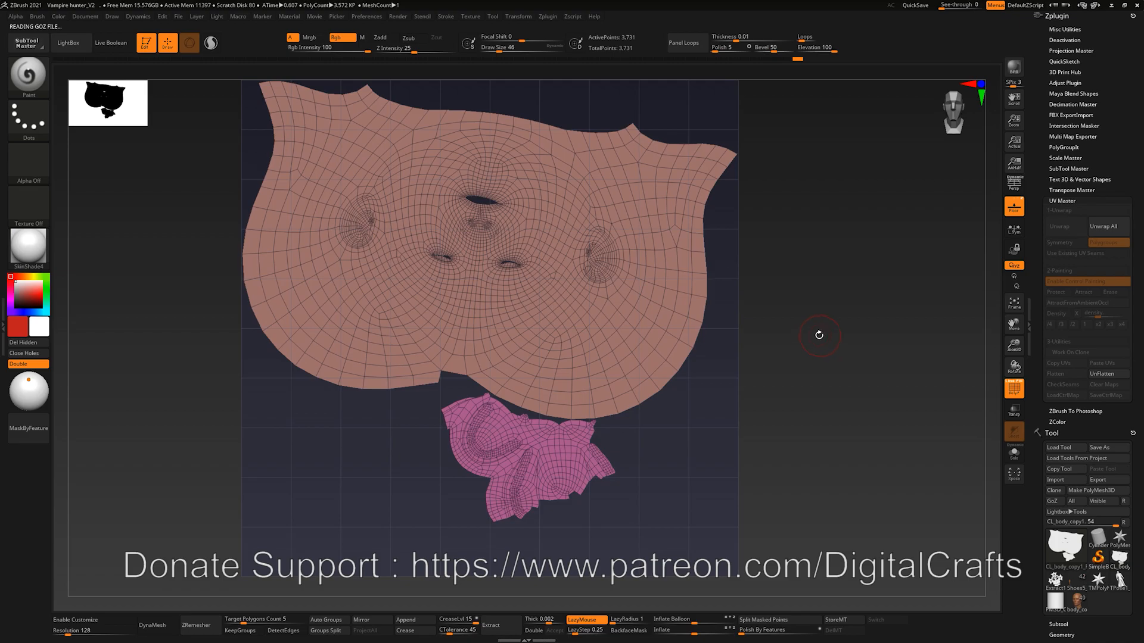
alt+drag(725, 226, 679, 226)
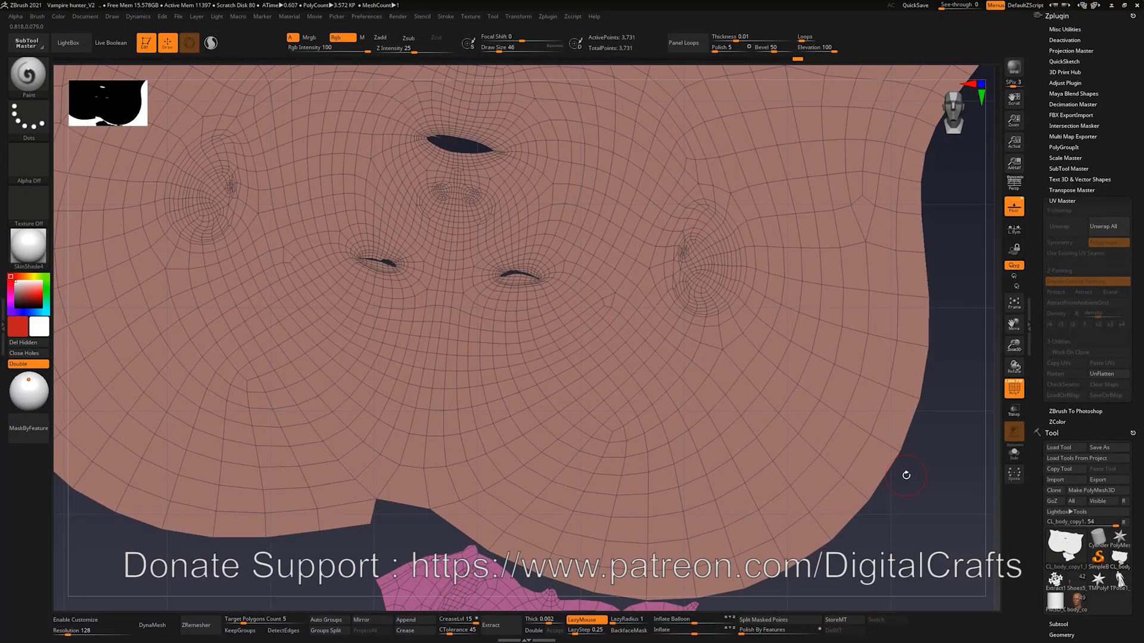
alt+drag(906, 470, 802, 370)
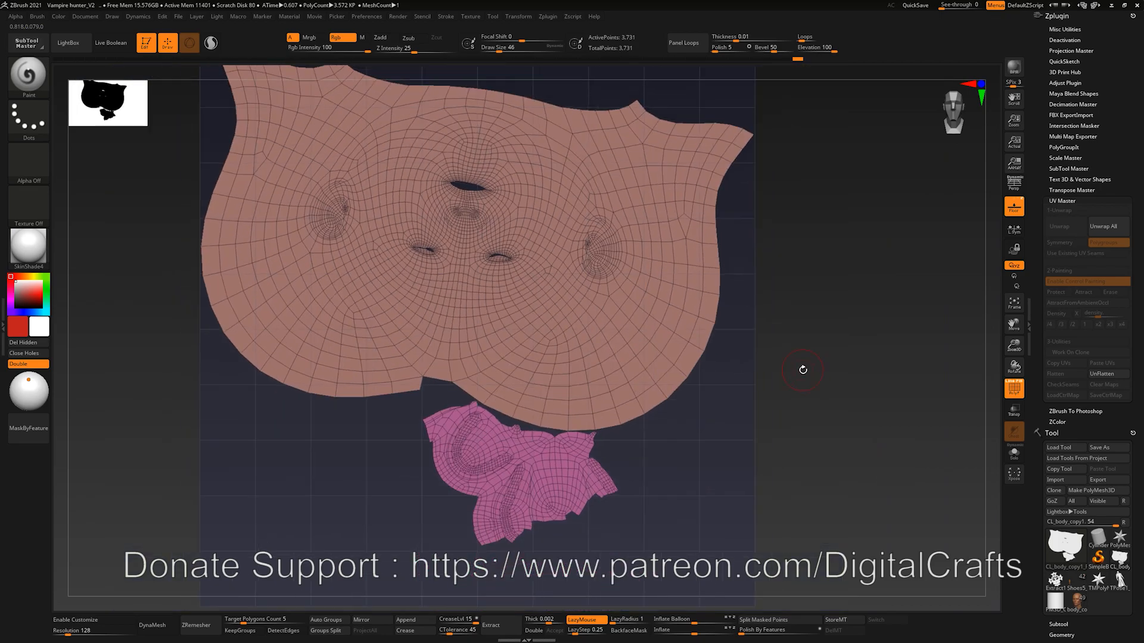
Unflatten the head clone, frame the 3D head, and copy its UVs
click(1108, 374)
drag(840, 255, 796, 270)
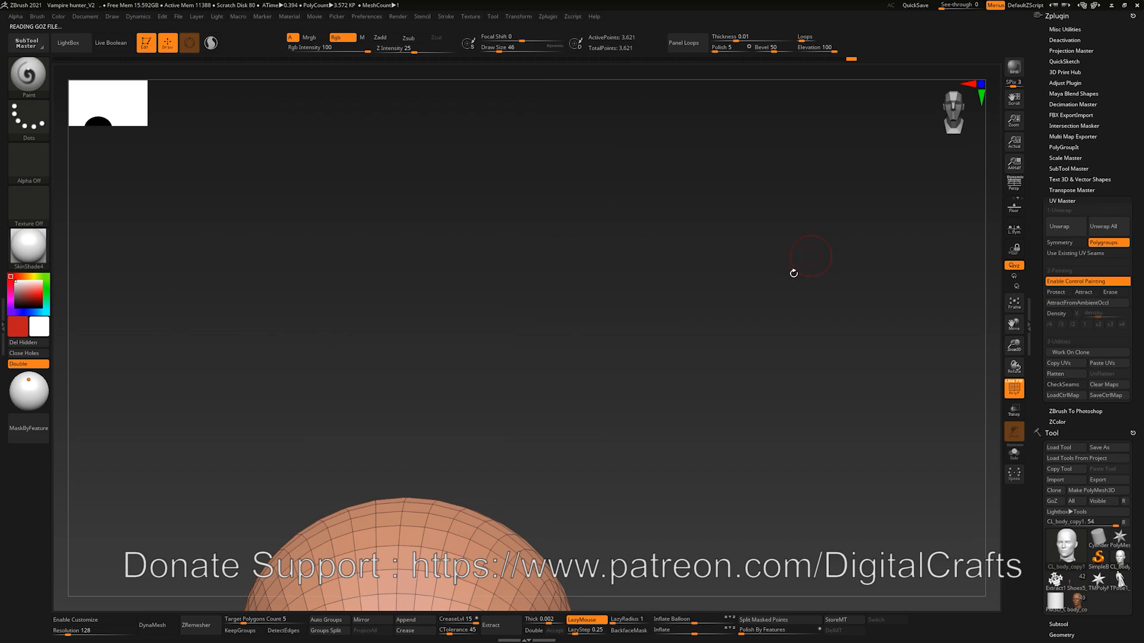
key(f)
drag(839, 223, 832, 224)
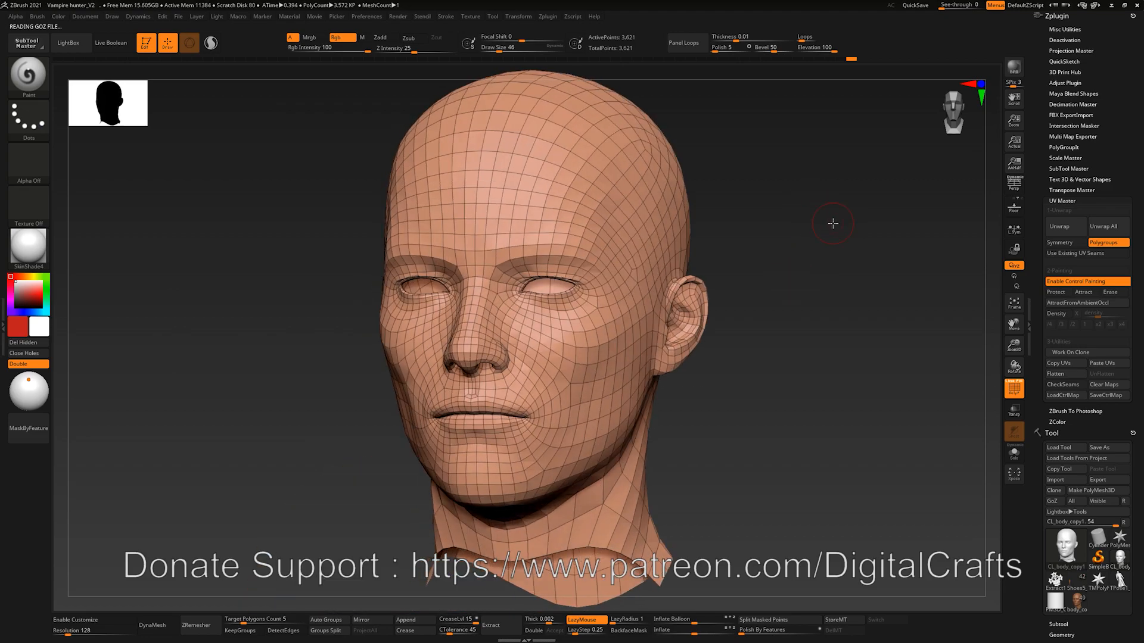
alt+drag(769, 306, 792, 300)
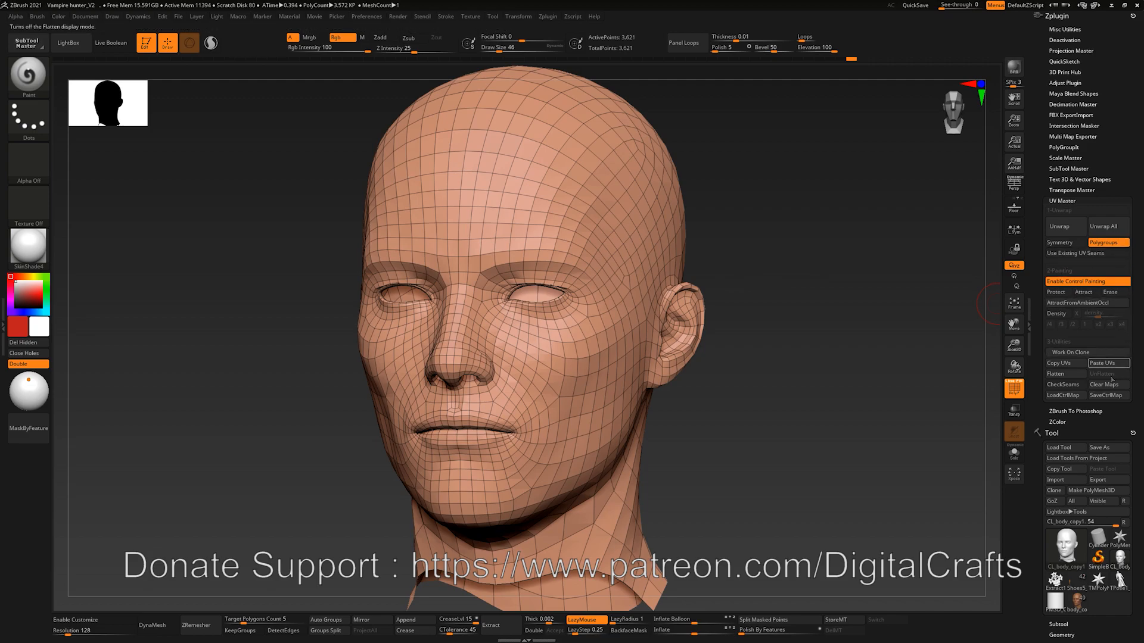
click(1066, 363)
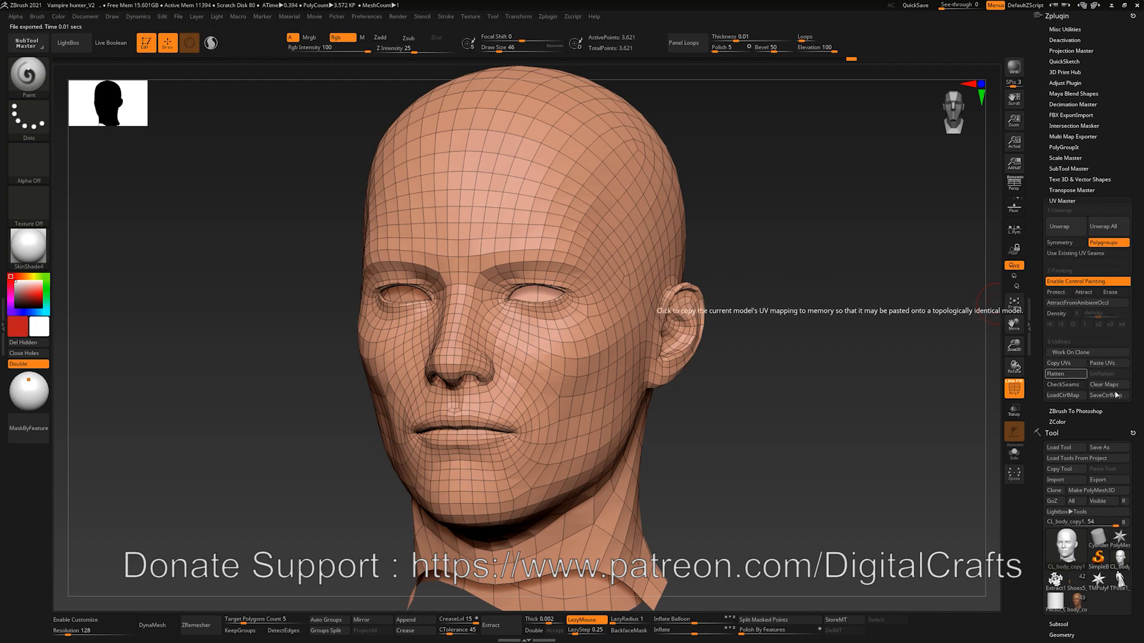
Paste the copied UVs onto the original head with control painting and the wireframe display turned off
scroll(1087, 528, down, 2)
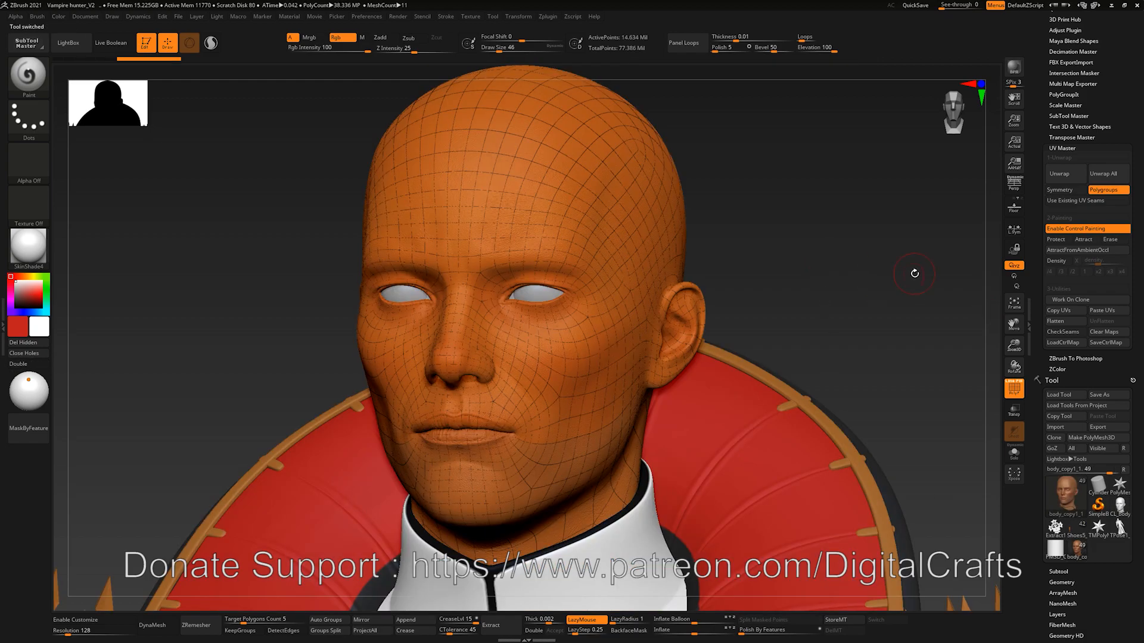
key(shift+f)
drag(874, 264, 907, 277)
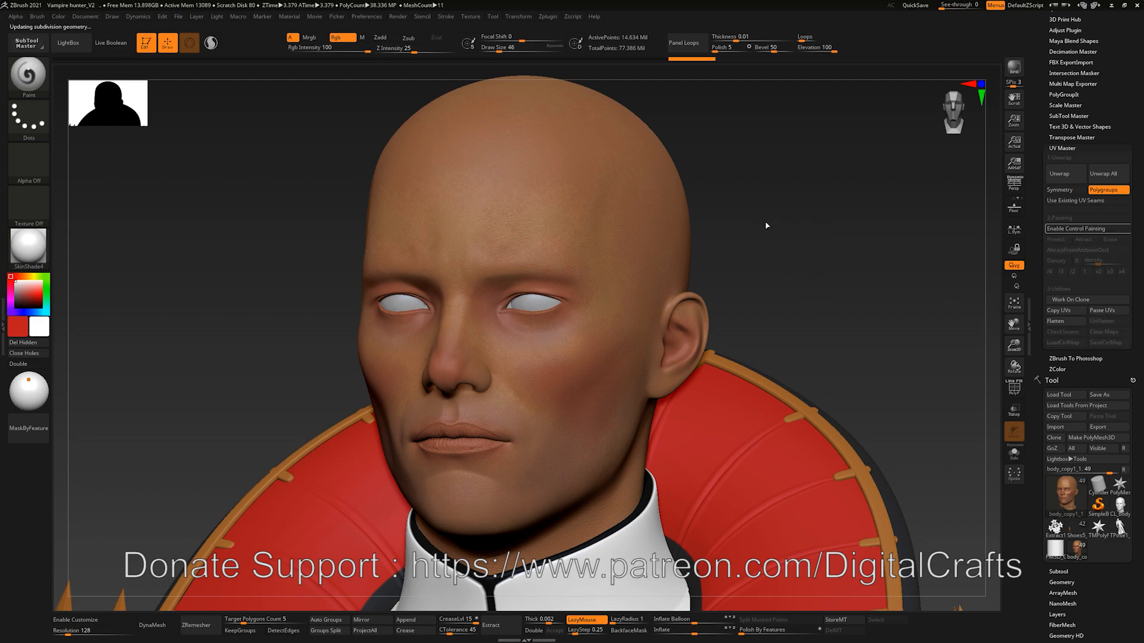
alt+drag(781, 209, 779, 215)
Lower the original head's subdivision level and preview its pasted layout with Morph UV in Solo mode
drag(1143, 350, 1140, 166)
key(shift)
key(shift+d)
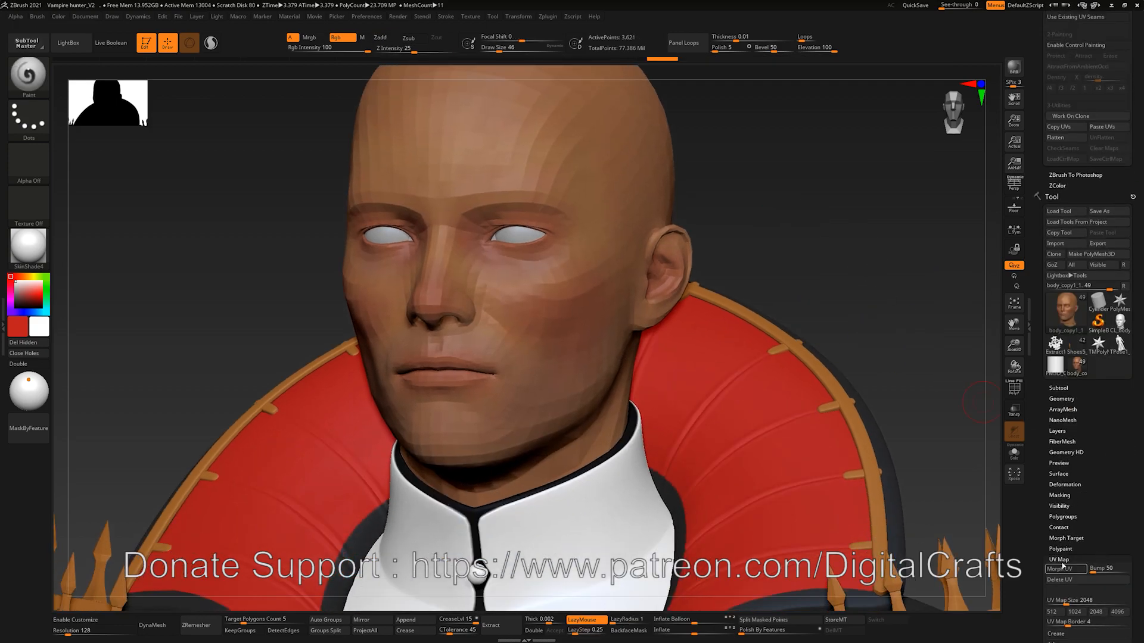
click(1064, 569)
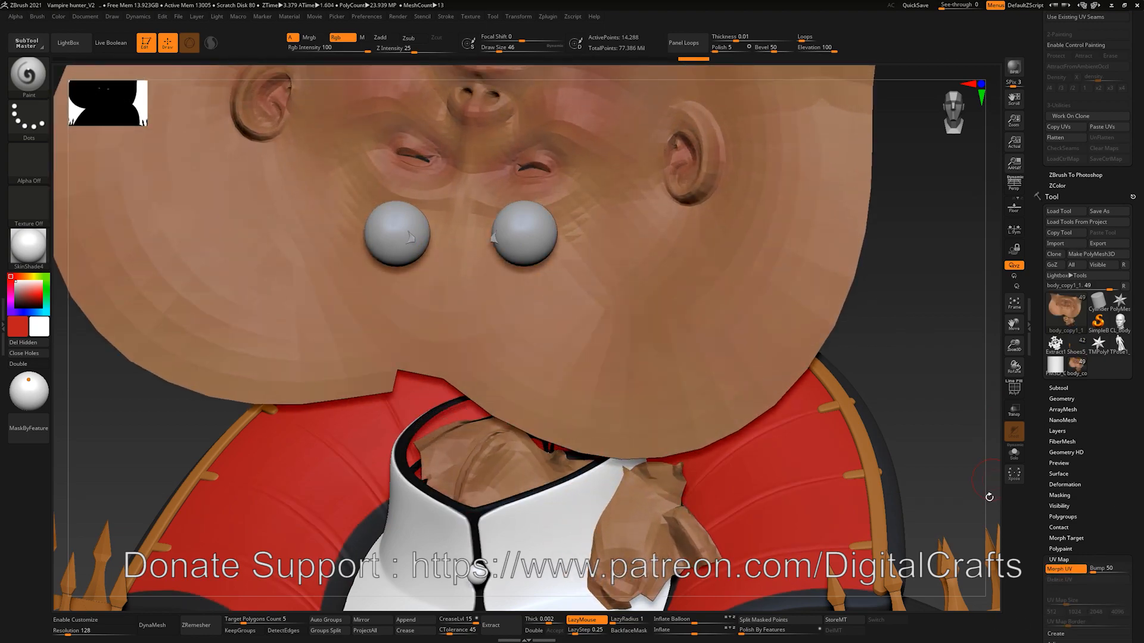
click(1014, 452)
alt+drag(897, 360, 893, 263)
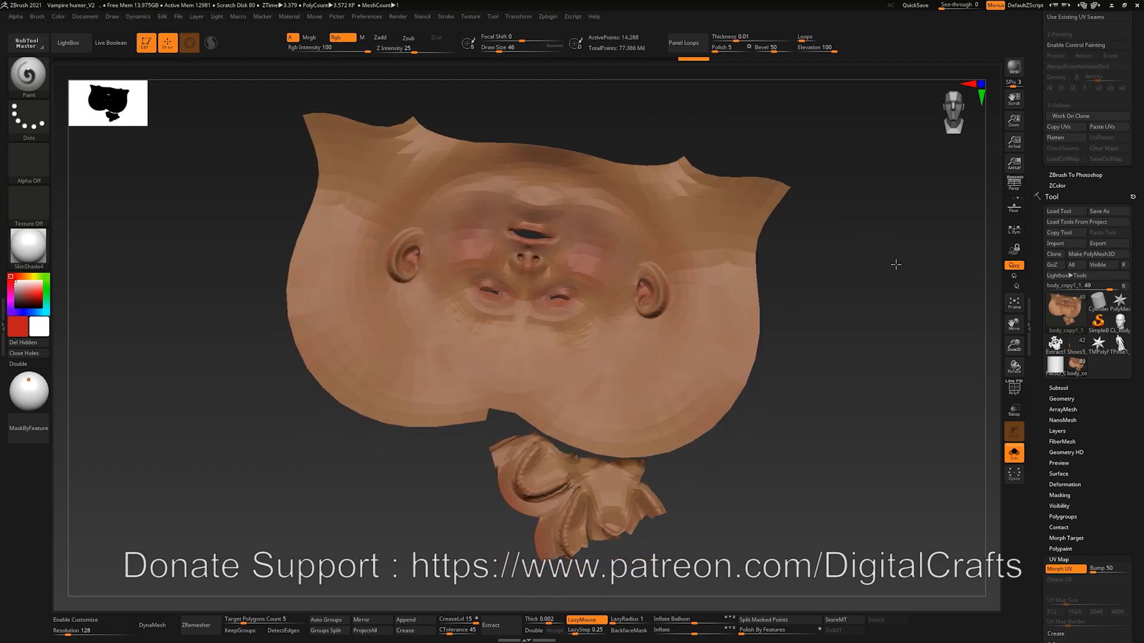
Turn off Morph UV and Solo mode, and raise the head's subdivision level
click(1064, 571)
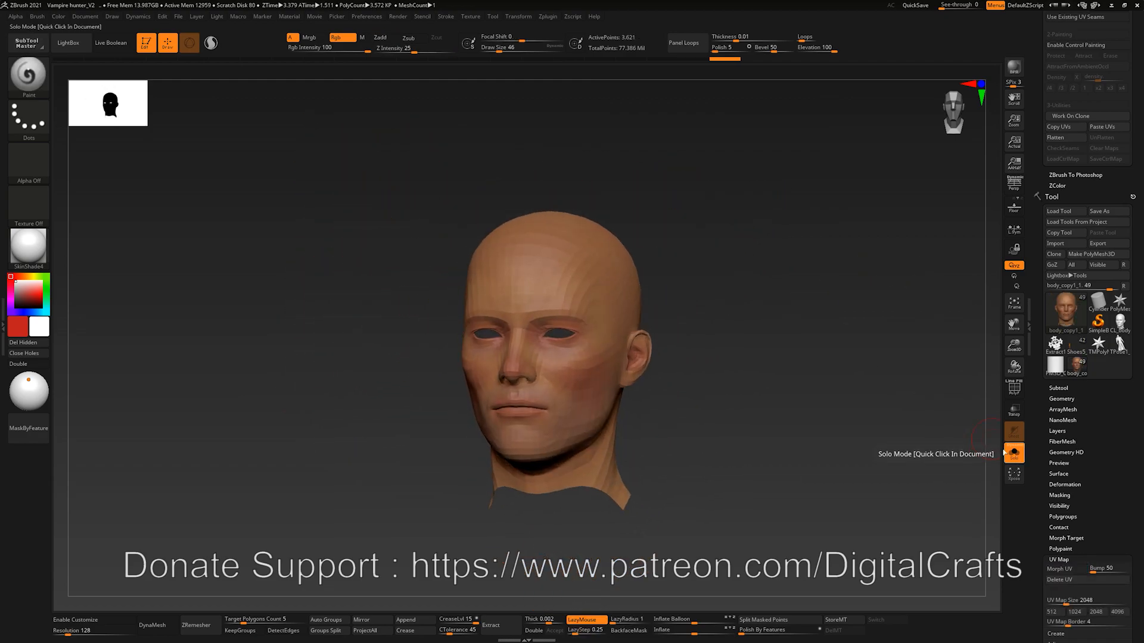
click(1007, 453)
alt+drag(761, 255, 766, 207)
key(d)
key(d)
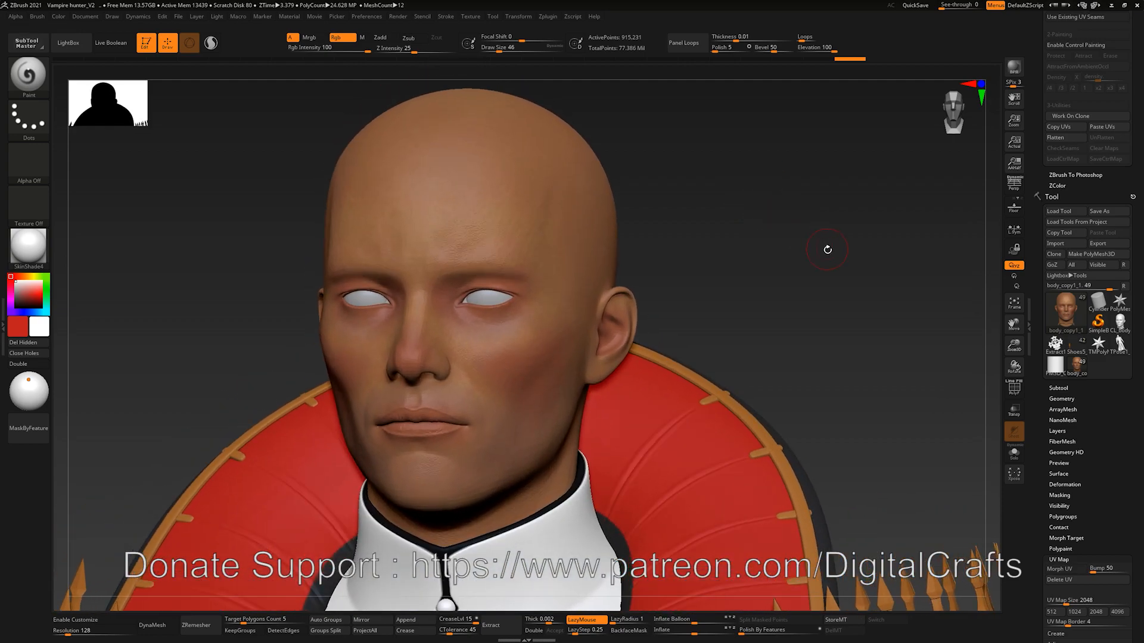
alt+drag(828, 250, 812, 217)
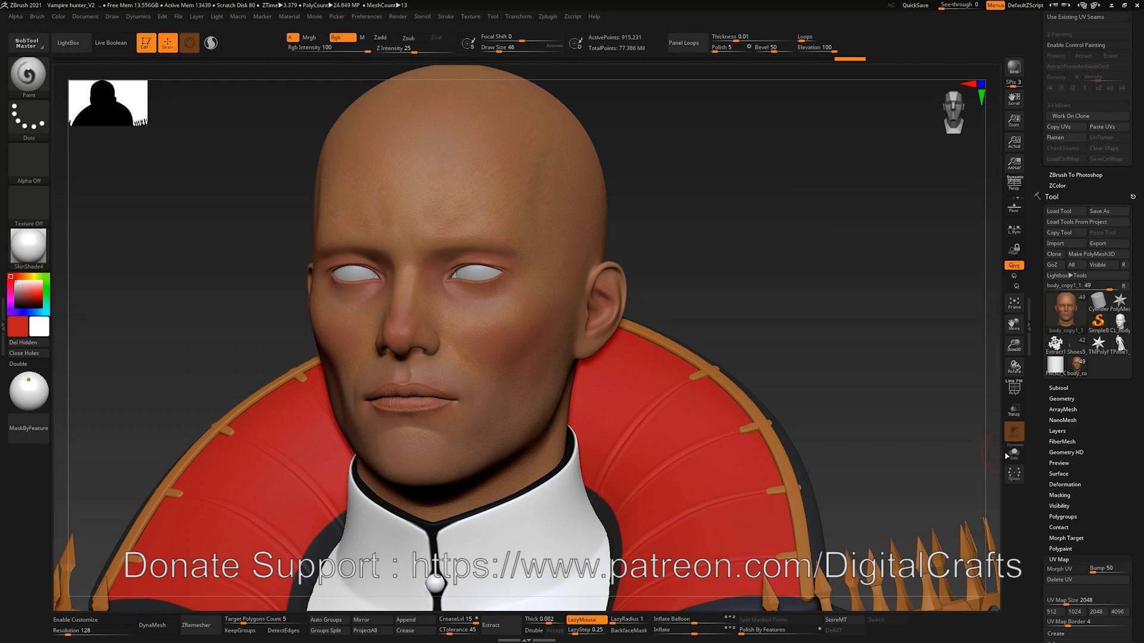
Isolate the body_copy1_1 subtool and show the eyes, collar, gloves, pants and cape with it
click(1058, 387)
scroll(1090, 393, down, 1)
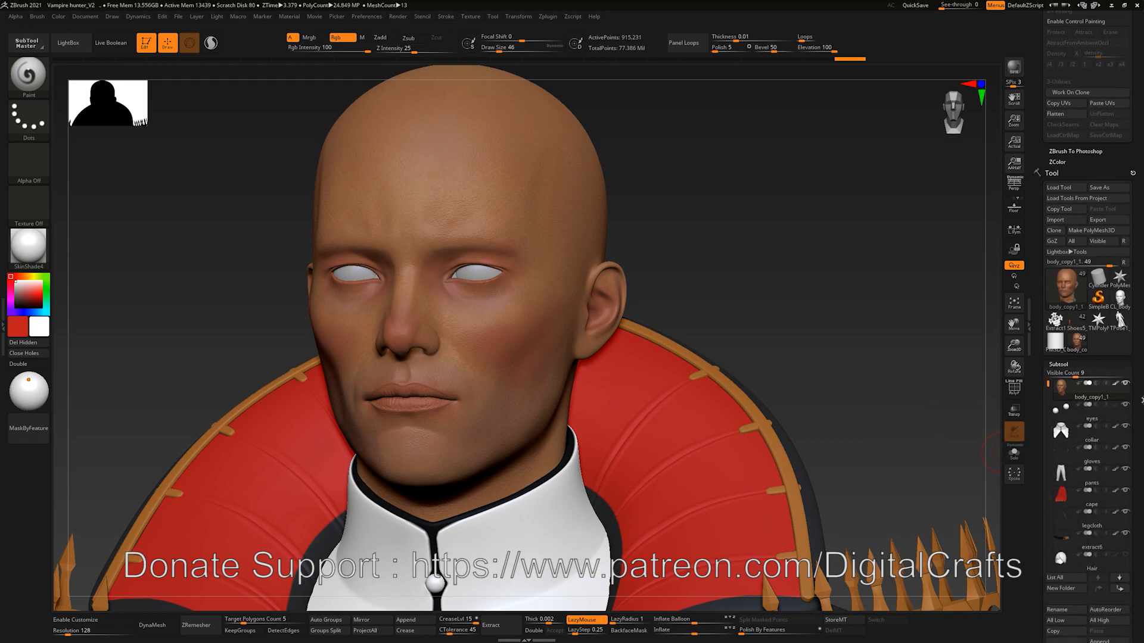
shift+click(1127, 383)
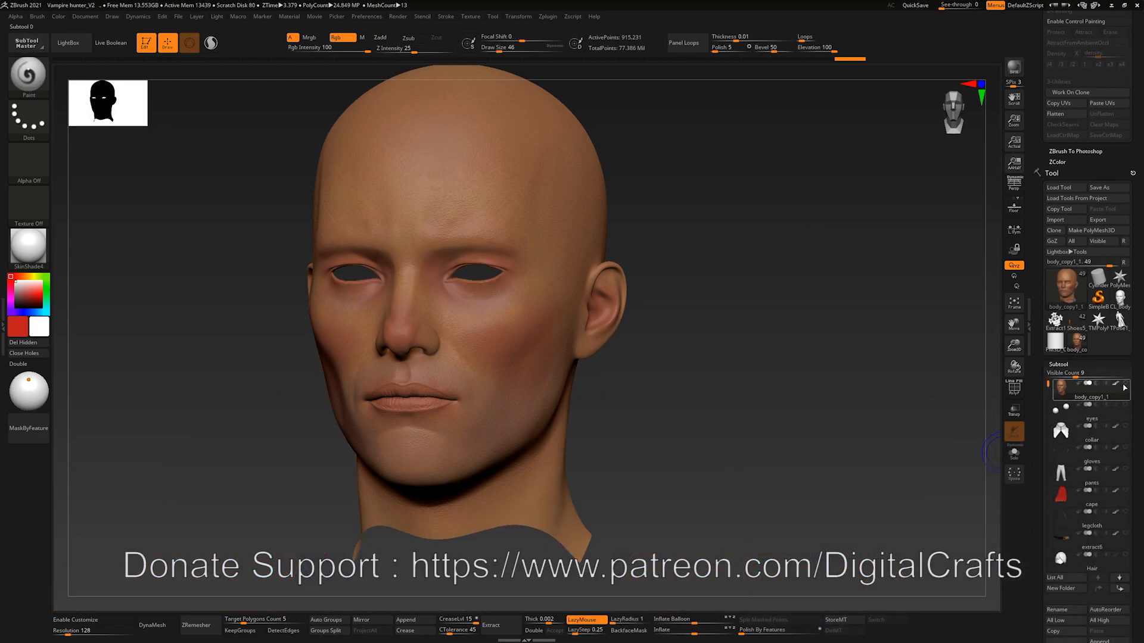
click(1126, 406)
click(1126, 427)
click(1126, 448)
alt+drag(793, 411, 872, 353)
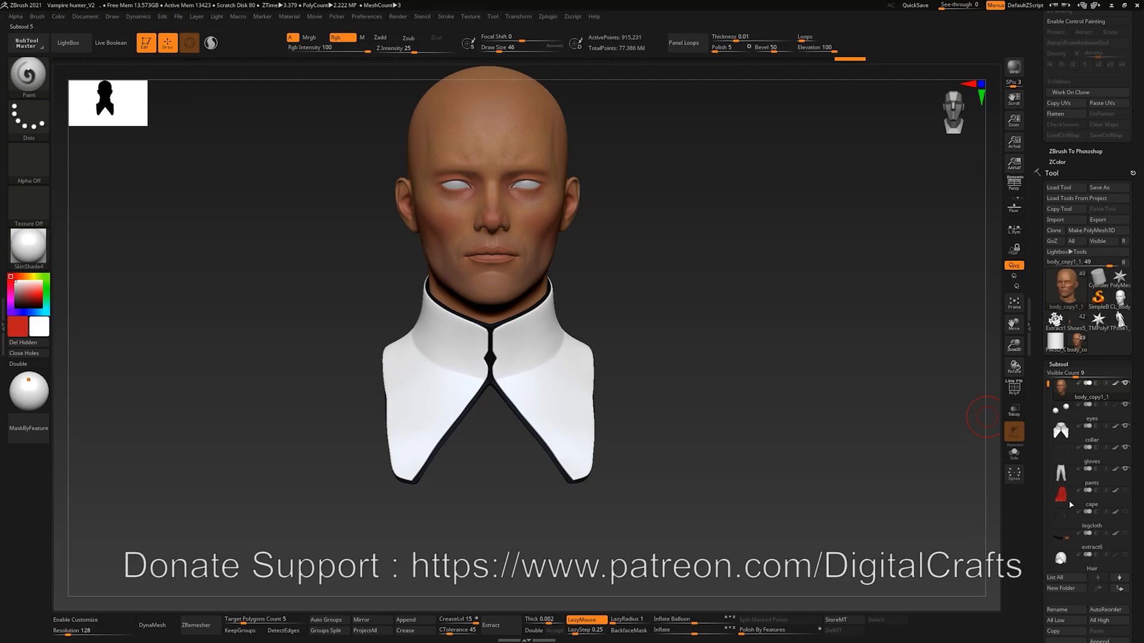
click(1126, 494)
alt+drag(751, 334, 728, 245)
key(f)
key(f)
Combine the visible subtools into a Transpose Master TPoseMesh and enable its double-sided display
drag(1142, 264, 1142, 525)
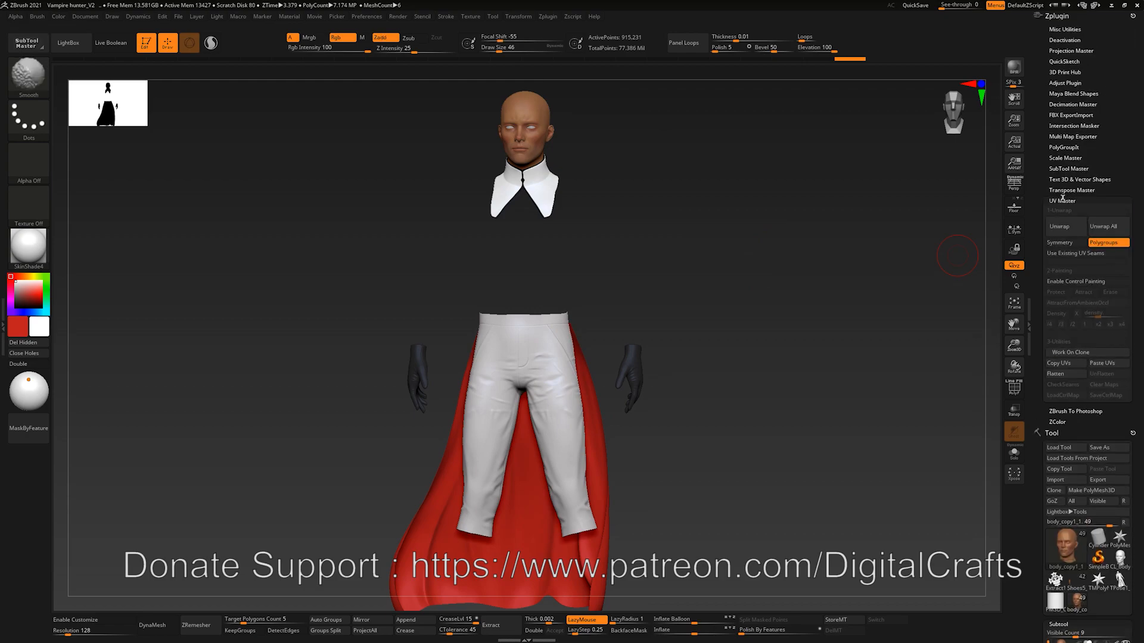
shift+click(1064, 191)
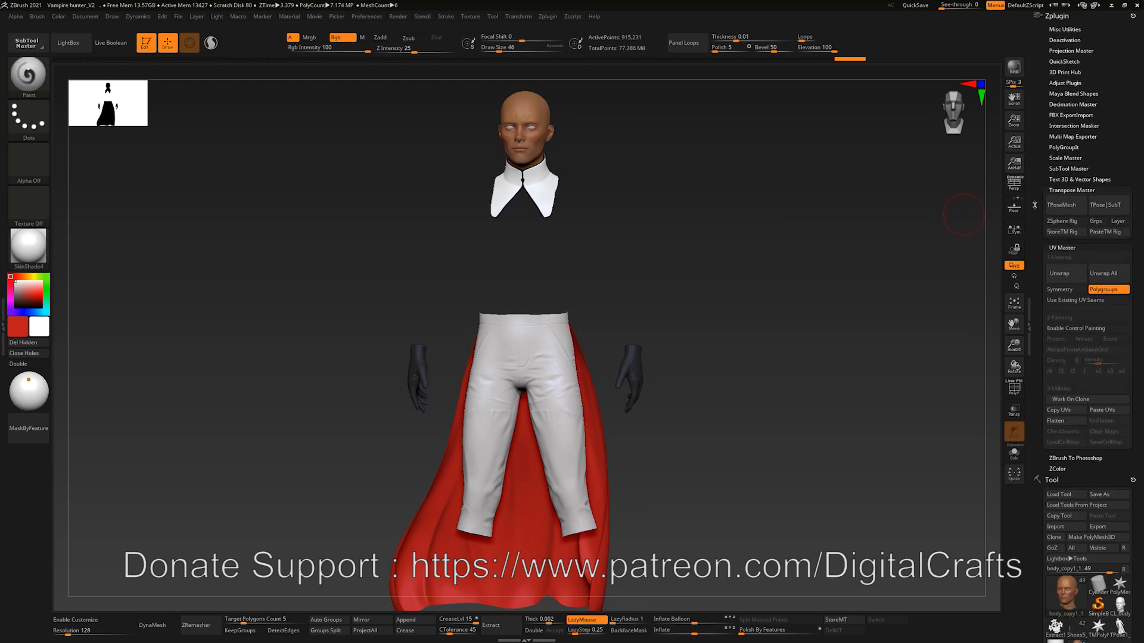
click(1062, 206)
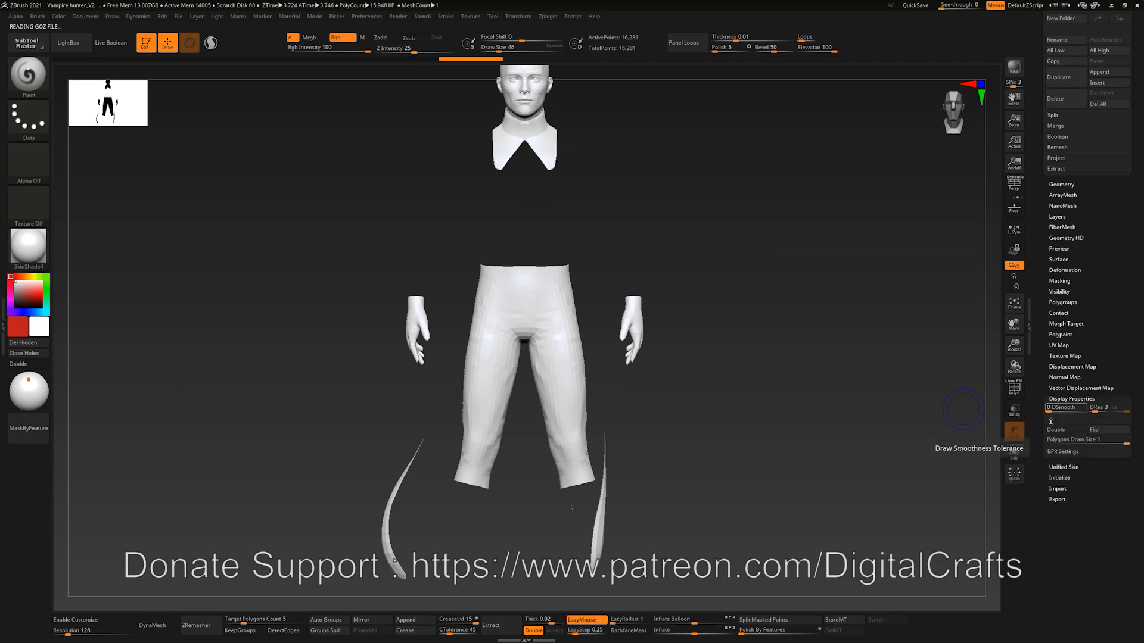
drag(799, 249, 843, 304)
drag(1142, 226, 1136, 358)
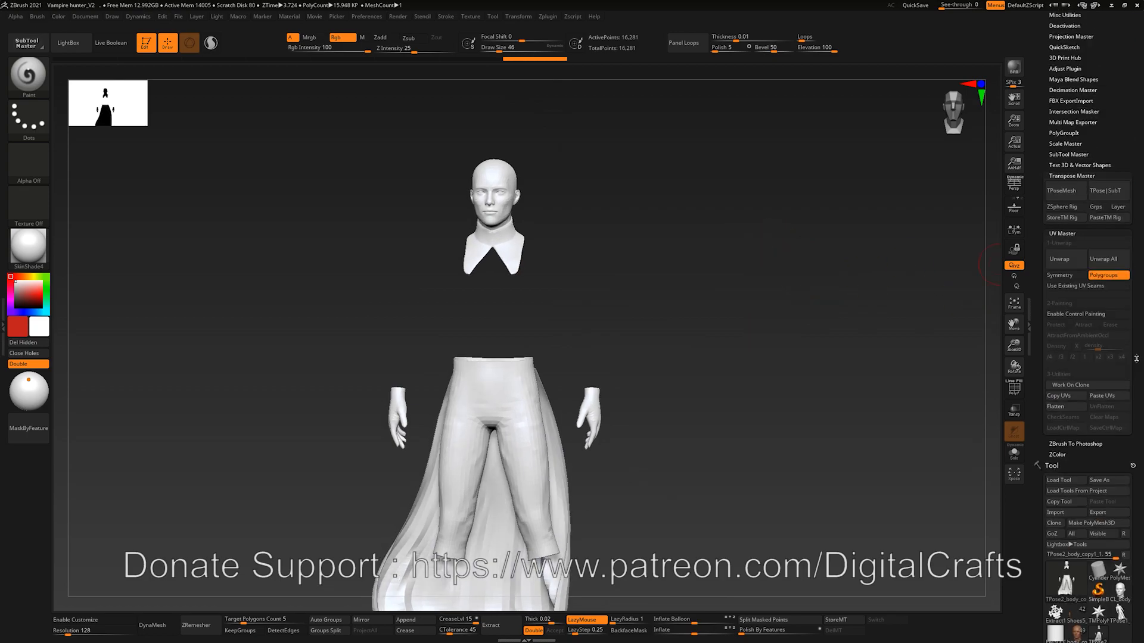
Unwrap the combined TPose mesh by polygroups, flatten it to view the UV islands, and unflatten it
click(1060, 259)
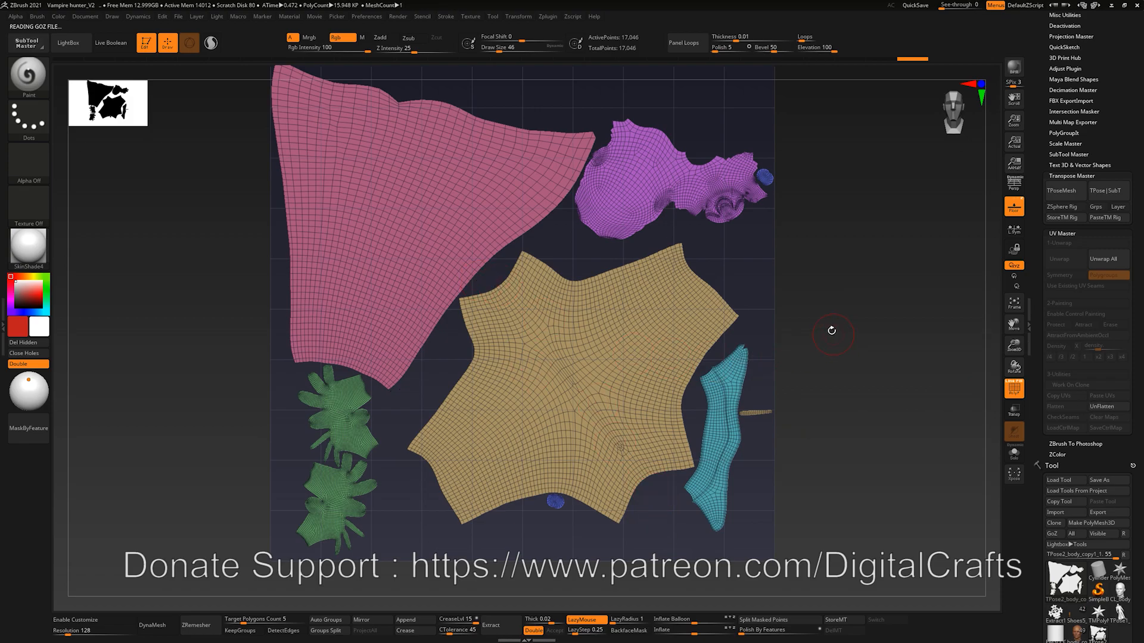
drag(832, 330, 886, 345)
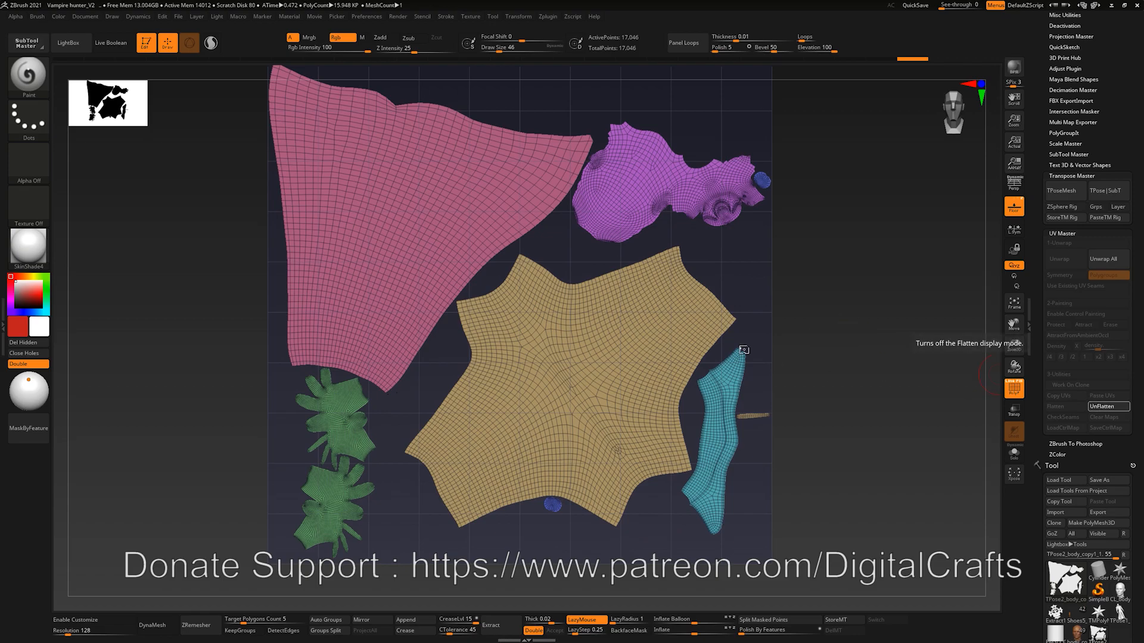
mouse_move(727, 366)
mouse_down()
mouse_move(701, 288)
mouse_move(668, 286)
mouse_move(675, 328)
mouse_move(628, 309)
mouse_move(606, 258)
mouse_move(610, 237)
mouse_up()
Isolate the pants polygroup of the combined TPose mesh in the 3D view
ctrl+shift+click(481, 298)
key(shift+f)
mouse_move(669, 258)
mouse_down()
mouse_move(713, 250)
mouse_move(658, 250)
mouse_up()
key(ctrl+shift)
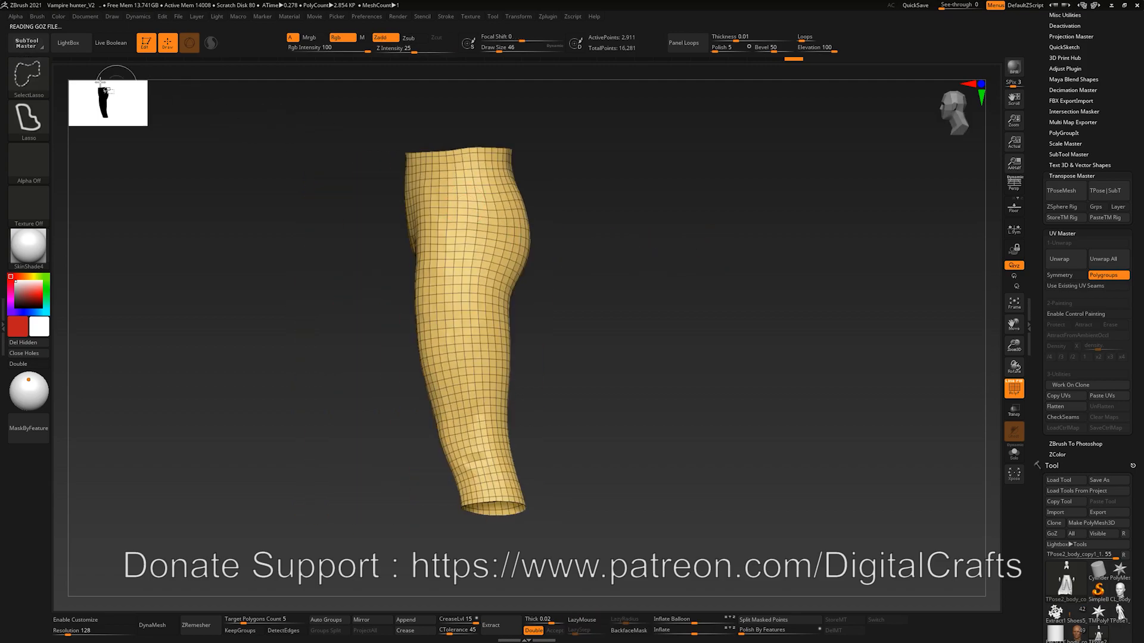
Switch the selection brush to SelectRect and back to SelectLasso
click(28, 74)
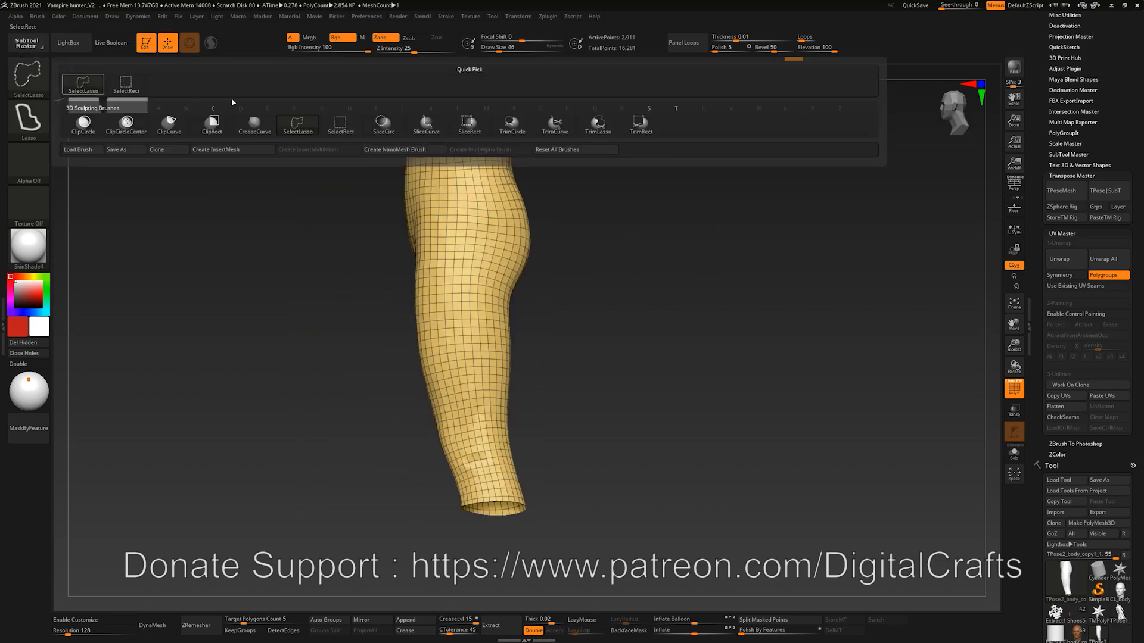
click(329, 126)
click(28, 75)
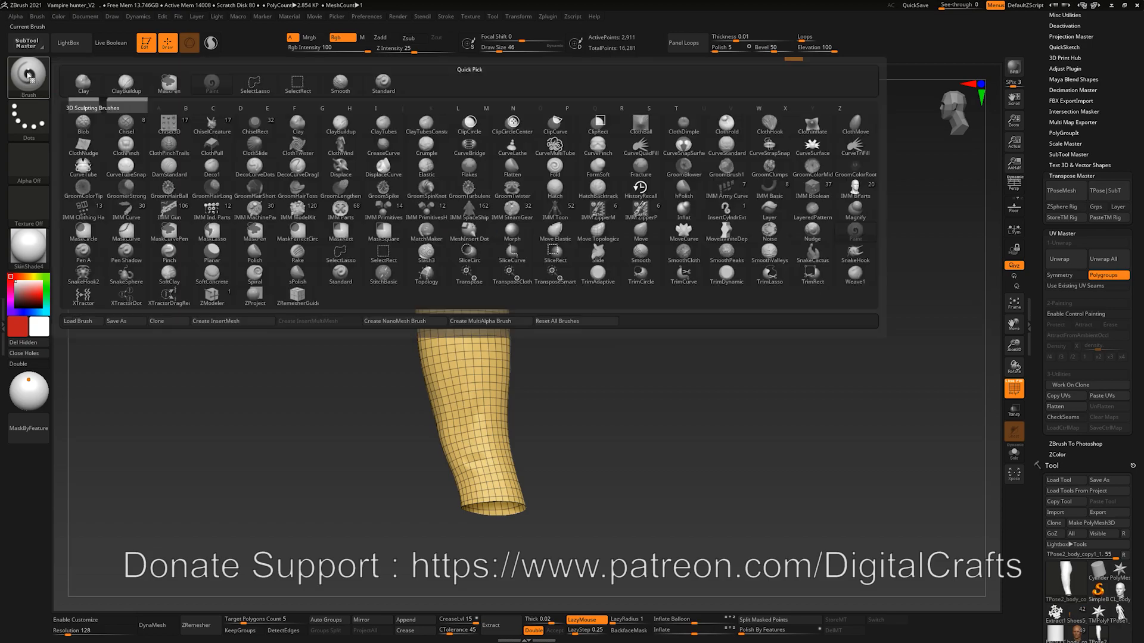
mouse_move(615, 397)
mouse_down()
mouse_move(656, 360)
mouse_move(574, 292)
mouse_move(545, 283)
mouse_up()
ctrl+shift+click(28, 75)
ctrl+shift+click(317, 151)
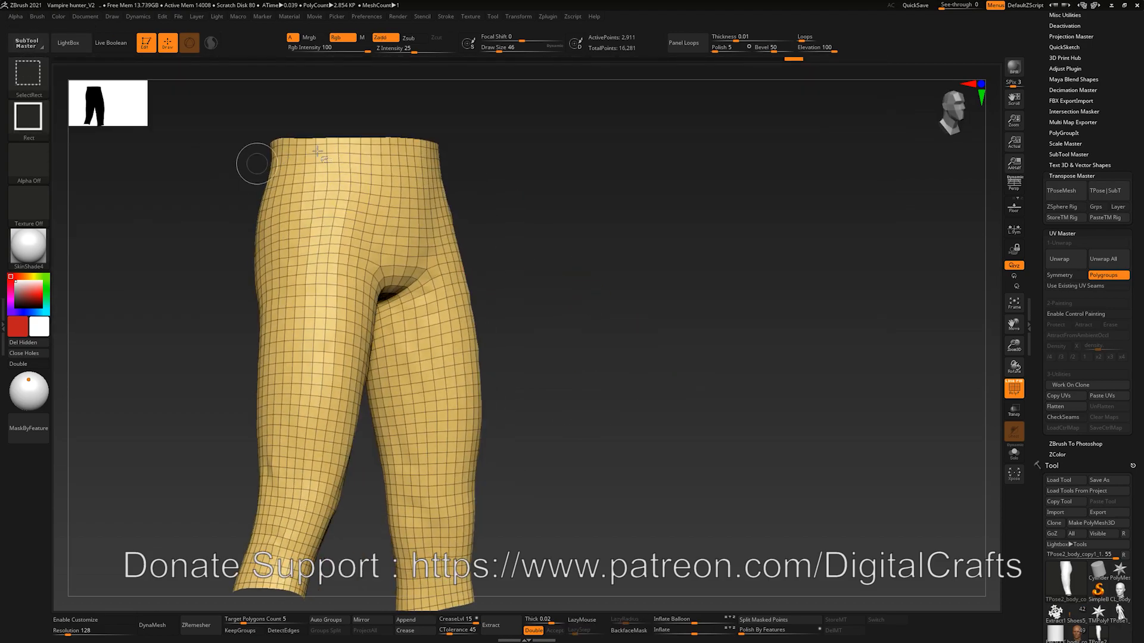
ctrl+shift+click(28, 75)
ctrl+shift+click(302, 134)
Hide the polygon loops along the outer sides and inseam of the pants to separate the front half from the back
mouse_move(600, 311)
alt+mouse_down()
mouse_move(584, 245)
mouse_move(587, 290)
alt+mouse_up()
ctrl+shift+click(352, 381)
mouse_move(546, 395)
mouse_down()
mouse_move(513, 255)
mouse_move(570, 339)
mouse_move(605, 298)
mouse_move(441, 310)
mouse_up()
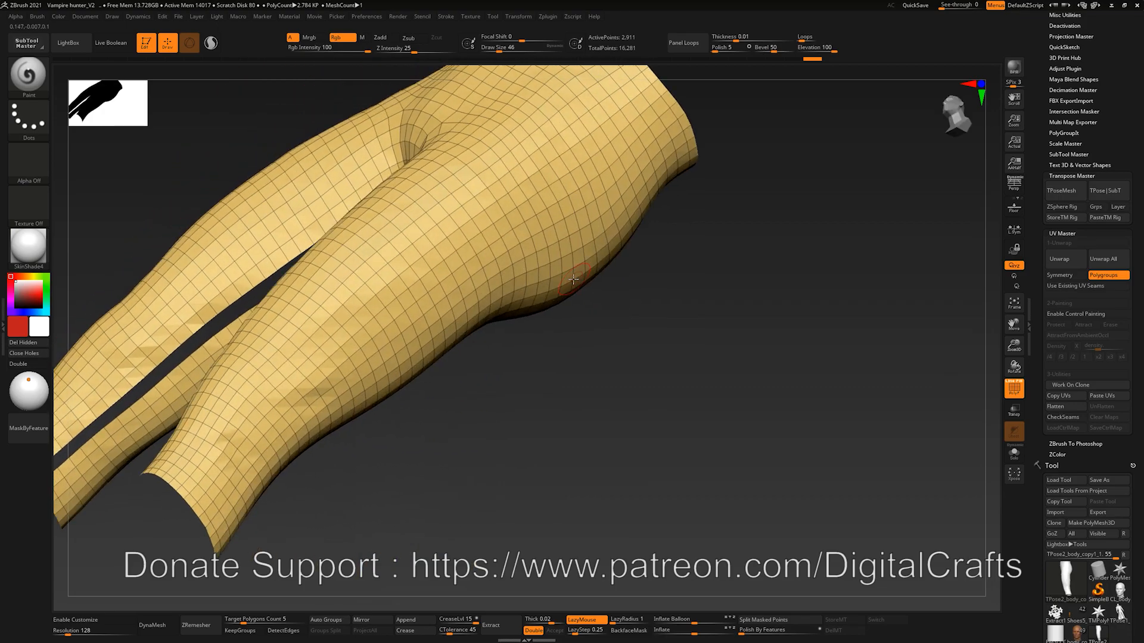
ctrl+shift+click(449, 303)
drag(579, 395, 442, 329)
key(ctrl+z)
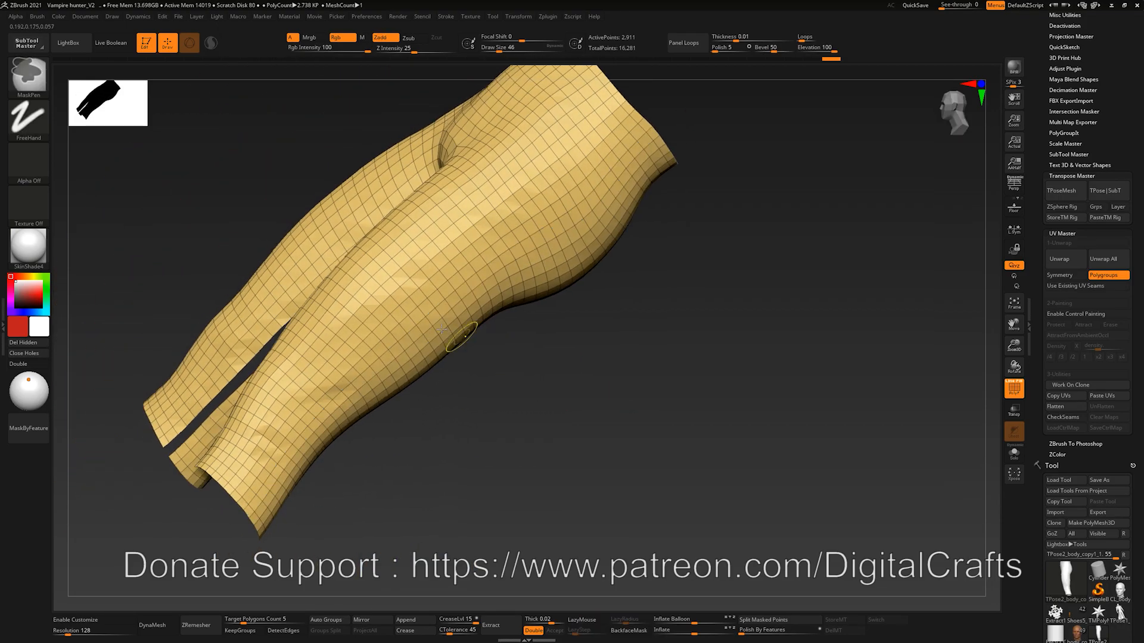
ctrl+shift+click(454, 301)
drag(597, 377, 569, 413)
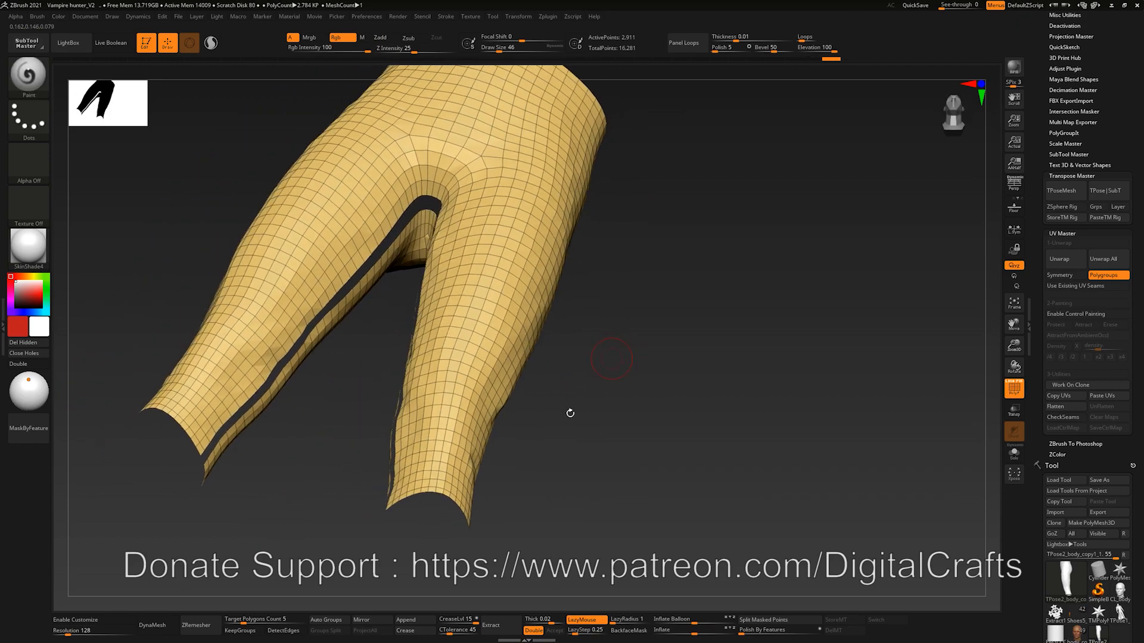
Assign the separated pants pieces their own polygroups with Auto Groups and isolate one half
click(321, 620)
drag(610, 360, 563, 364)
ctrl+shift+click(455, 347)
key(ctrl+z)
ctrl+shift+click(464, 334)
Leave only the front half of the pants visible, assign it a single polygroup, and show the whole mesh
ctrl+shift+click(773, 473)
ctrl+shift+click(484, 374)
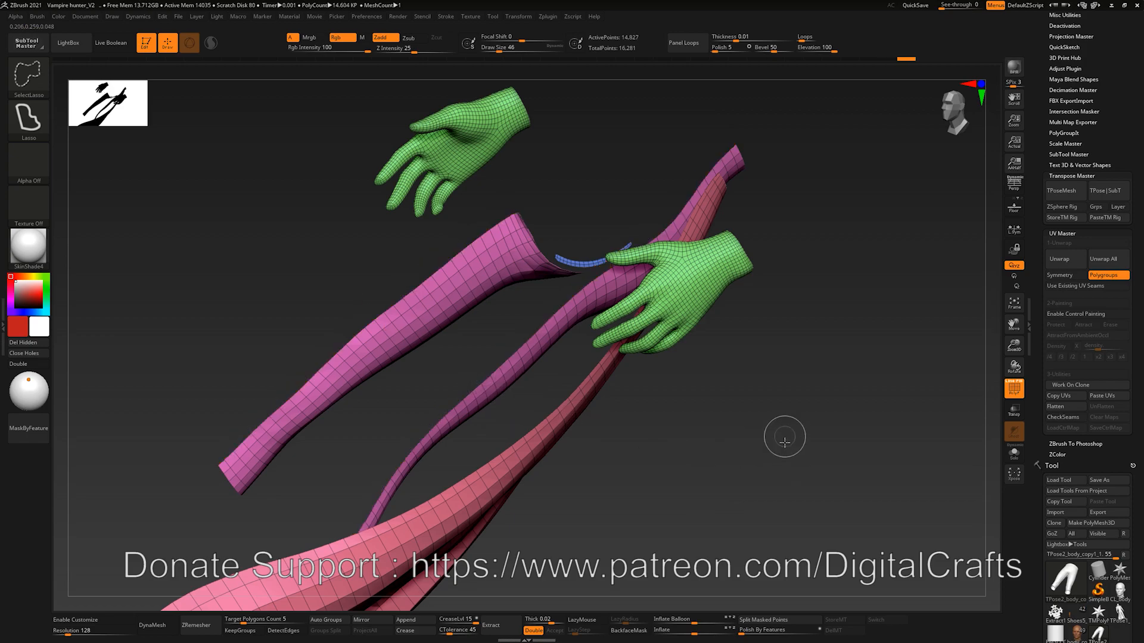
ctrl+shift+drag(785, 436, 785, 529)
key(ctrl+w)
ctrl+shift+click(751, 471)
shift+drag(729, 471, 707, 433)
Unwrap the TPose mesh again with the split pants polygroups, flatten it to inspect the islands, and unflatten it
click(1054, 266)
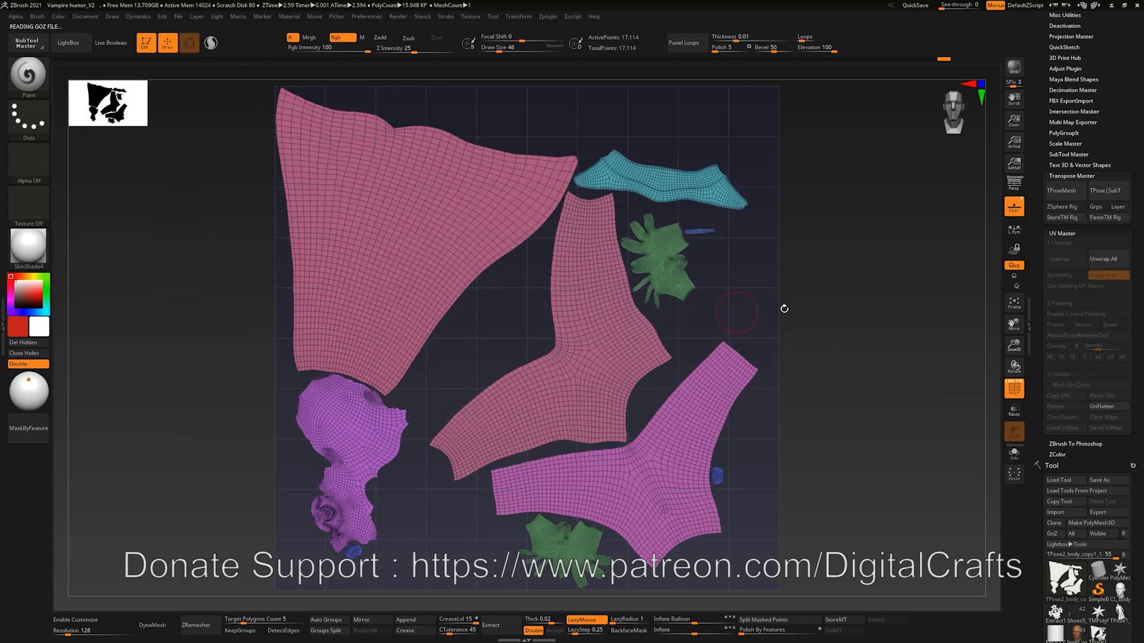
alt+drag(825, 327, 842, 344)
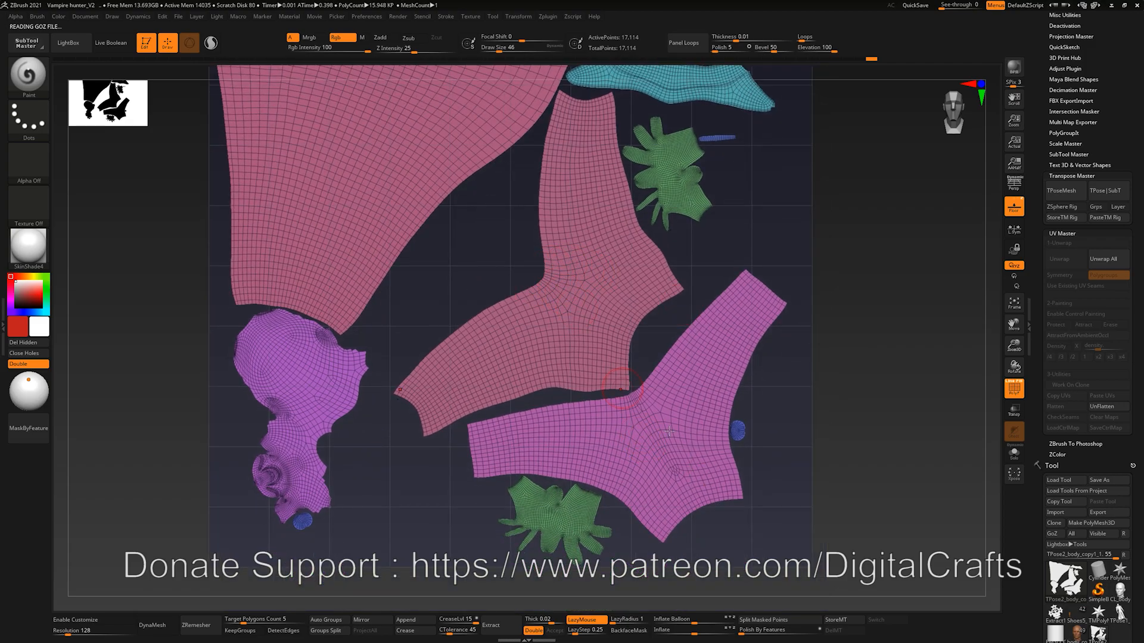
alt+drag(896, 332, 842, 347)
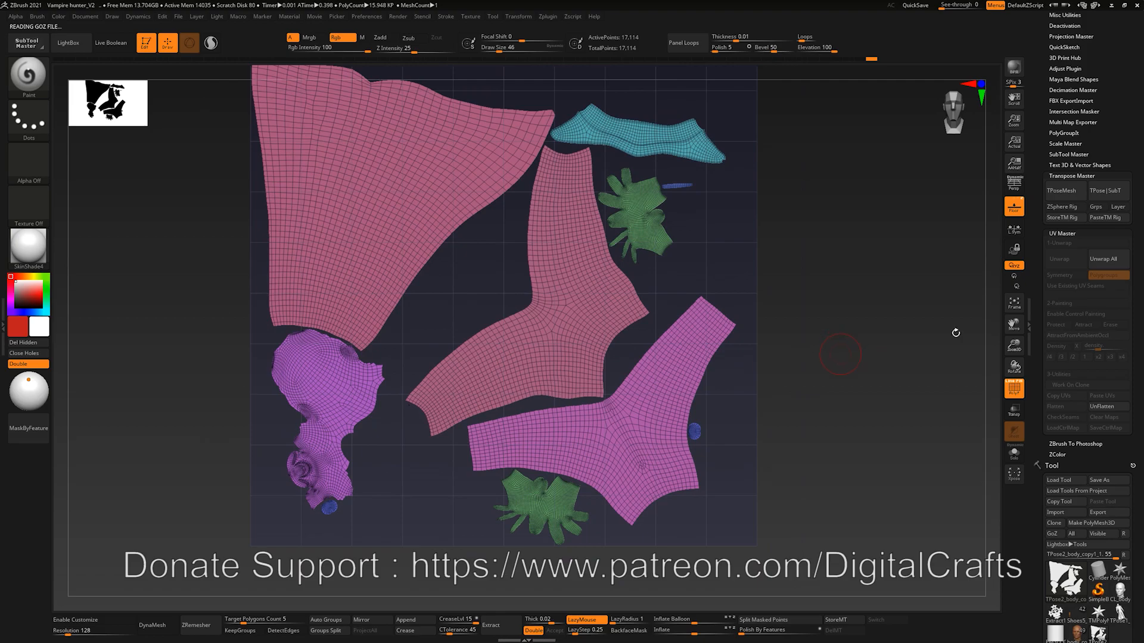
click(1116, 410)
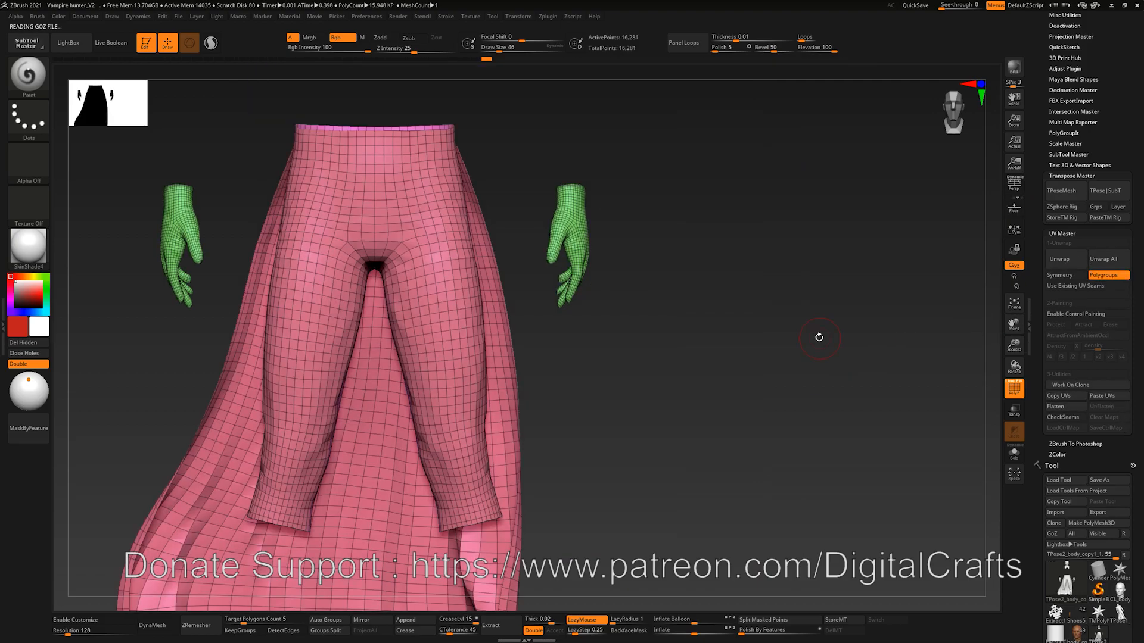
Inspect the head and collar, turn off the polyframe display, and frame the whole TPose mesh
alt+drag(760, 320, 835, 534)
alt+drag(774, 394, 795, 374)
alt+drag(728, 363, 761, 596)
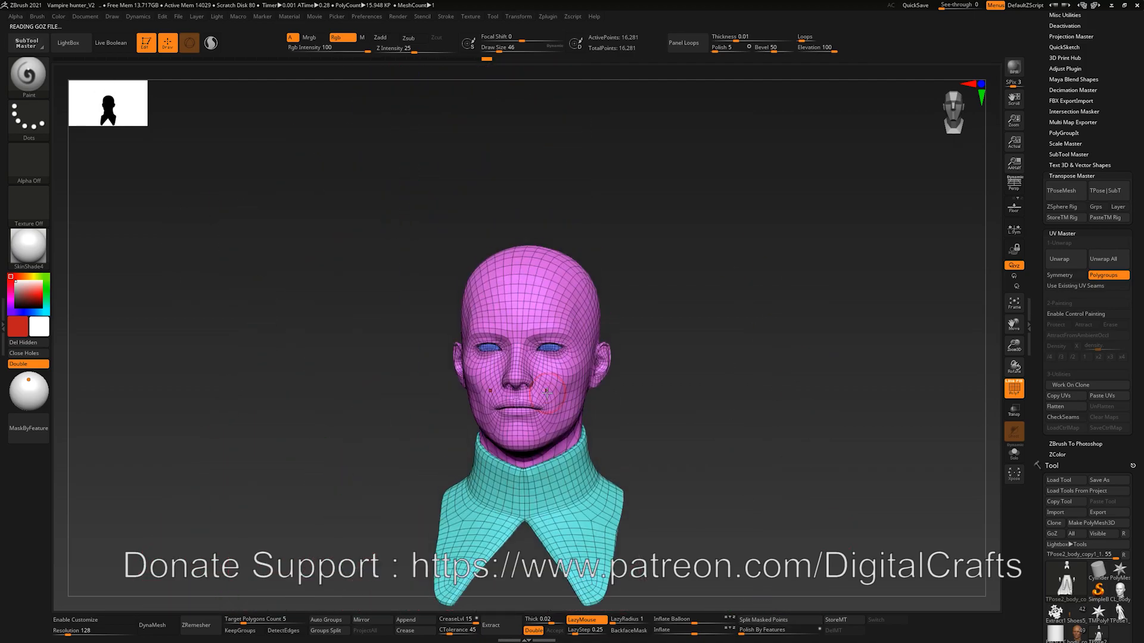
key(shift+f)
alt+drag(715, 399, 731, 322)
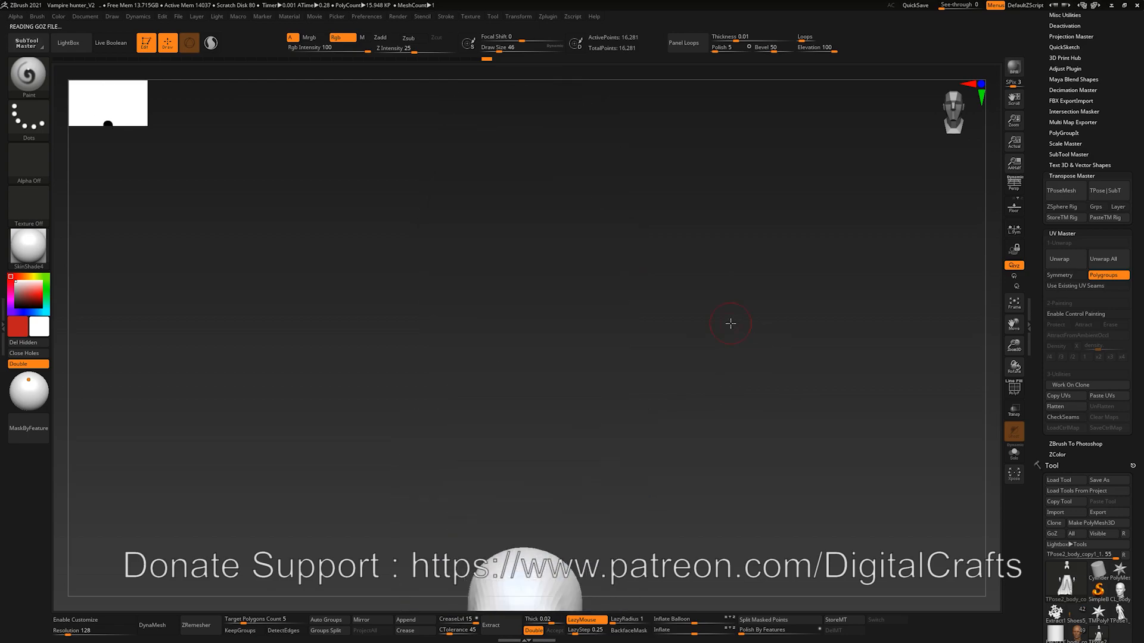
key(f)
View the body_copy1, TPose1_body and CL_body_copy1 tools, and return to the TPose2_body_copy1_1 tool
drag(1102, 640, 1103, 518)
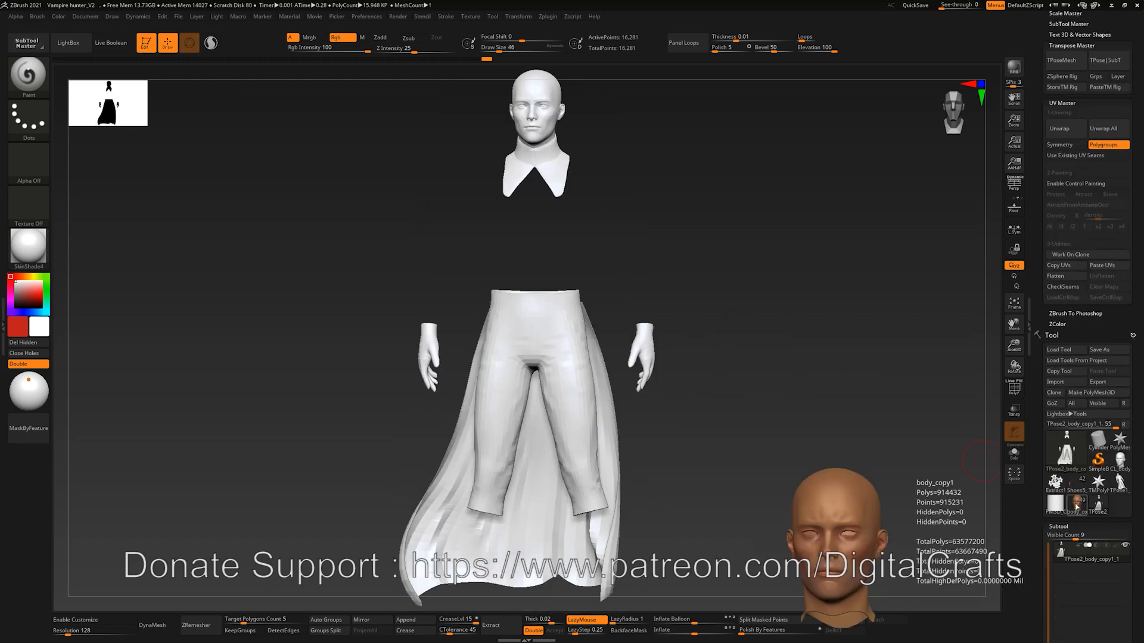
click(699, 366)
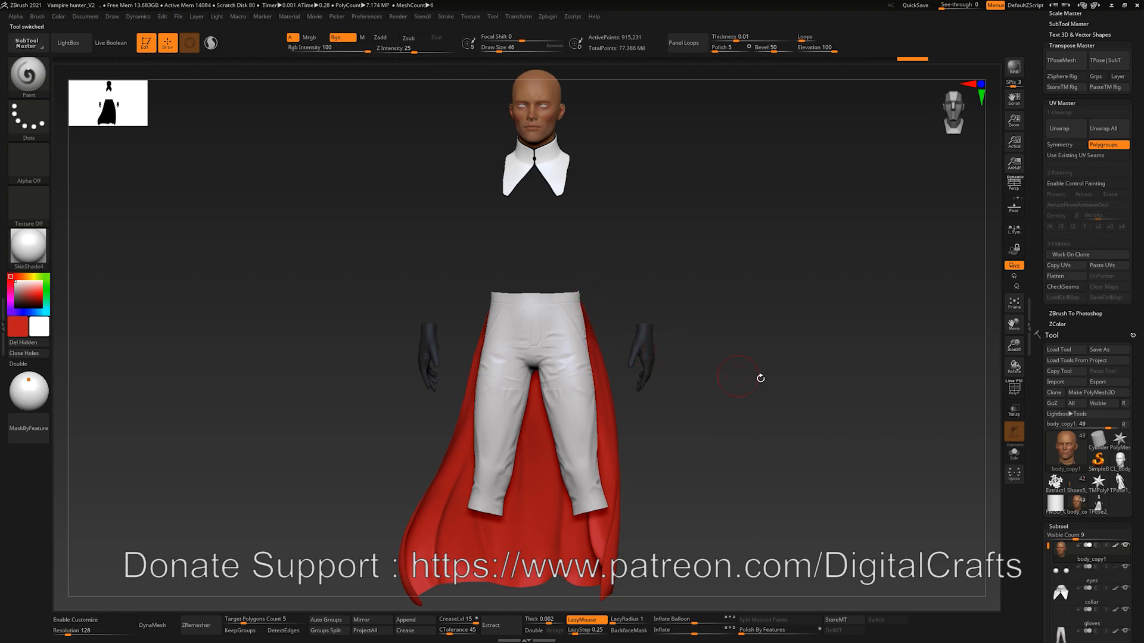
mouse_move(1120, 469)
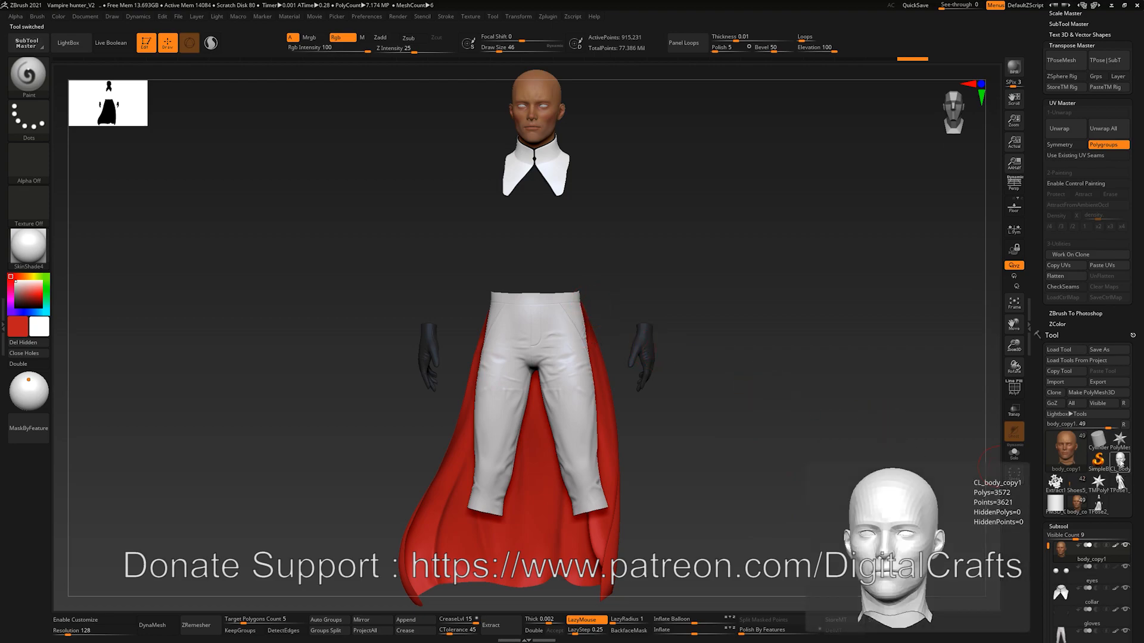
click(1120, 481)
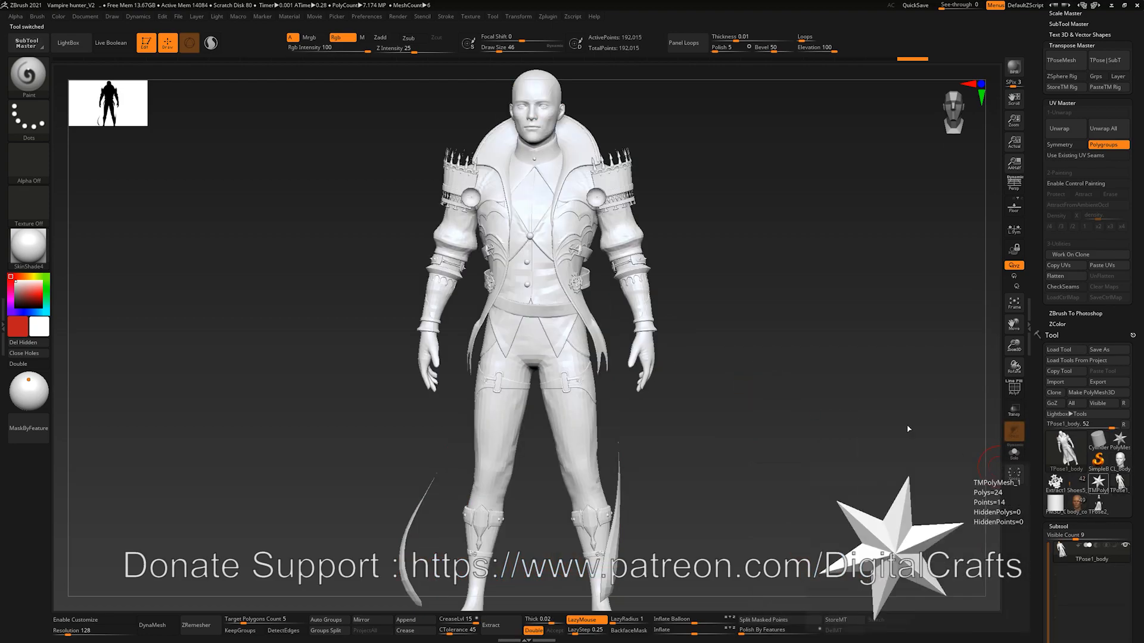
click(1120, 462)
click(1098, 503)
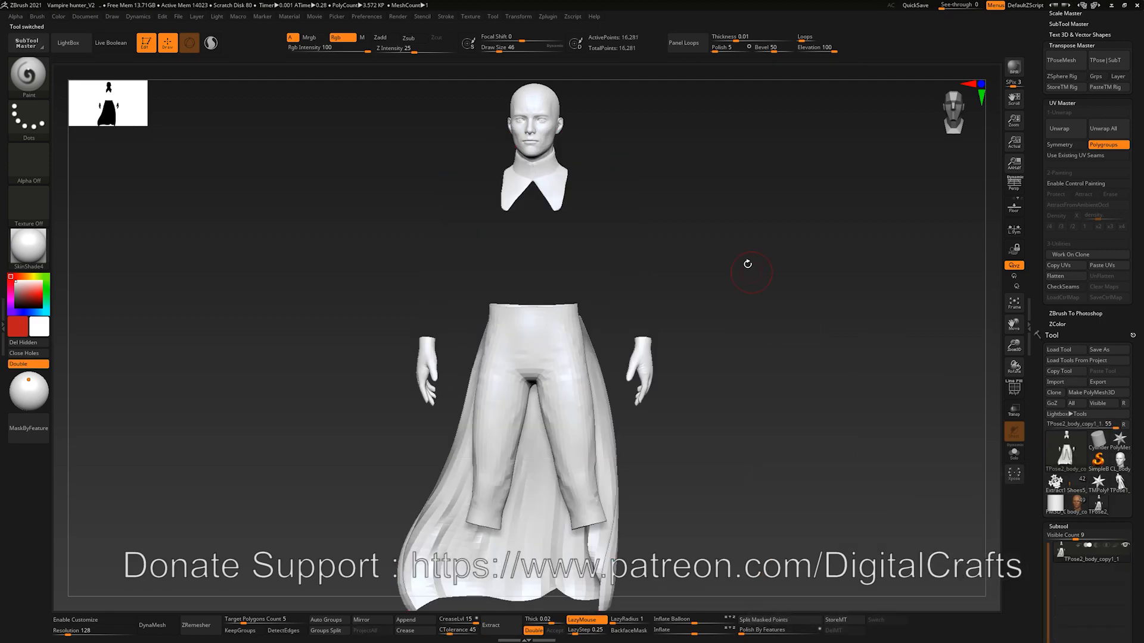
Transfer the TPose mesh back to the original subtools with Transpose Master, including its UVs
scroll(1088, 268, up, 5)
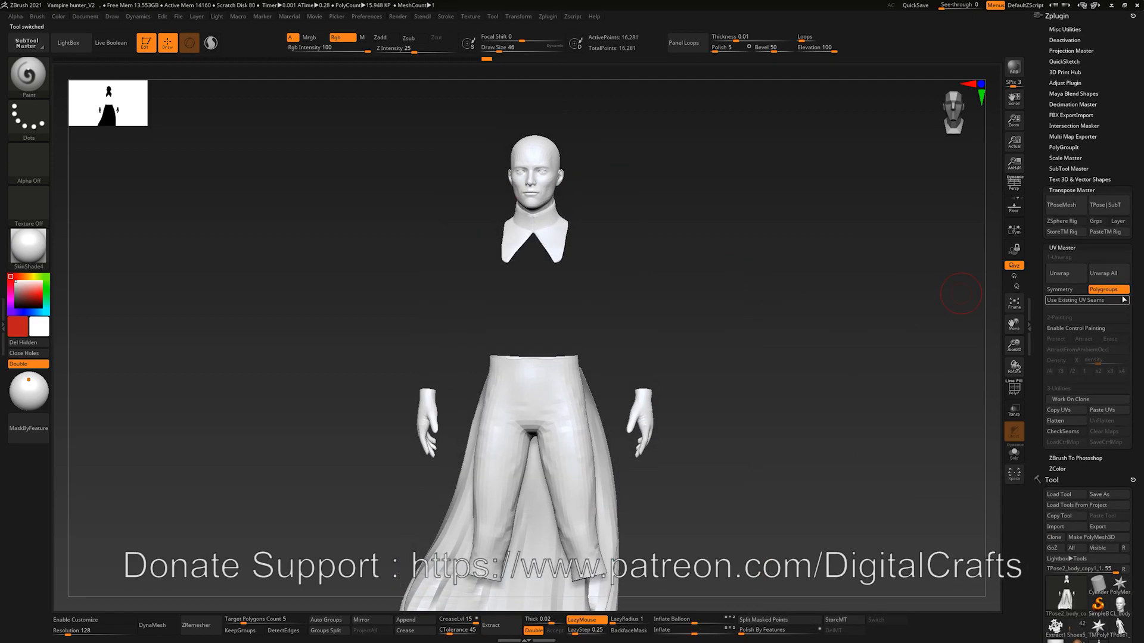
click(1105, 205)
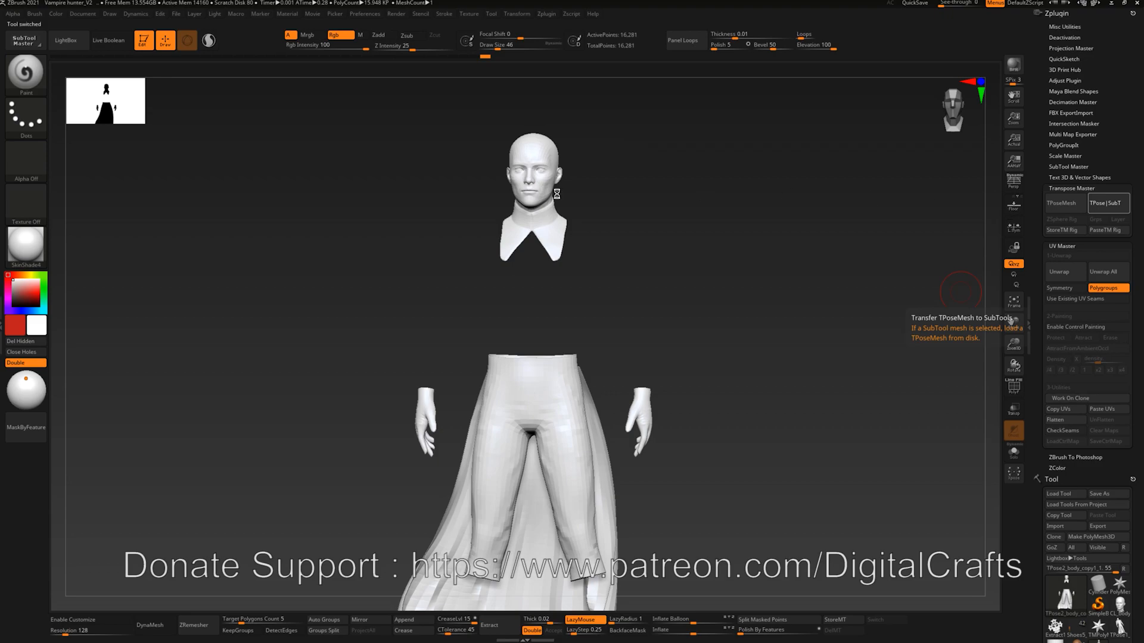
click(1105, 203)
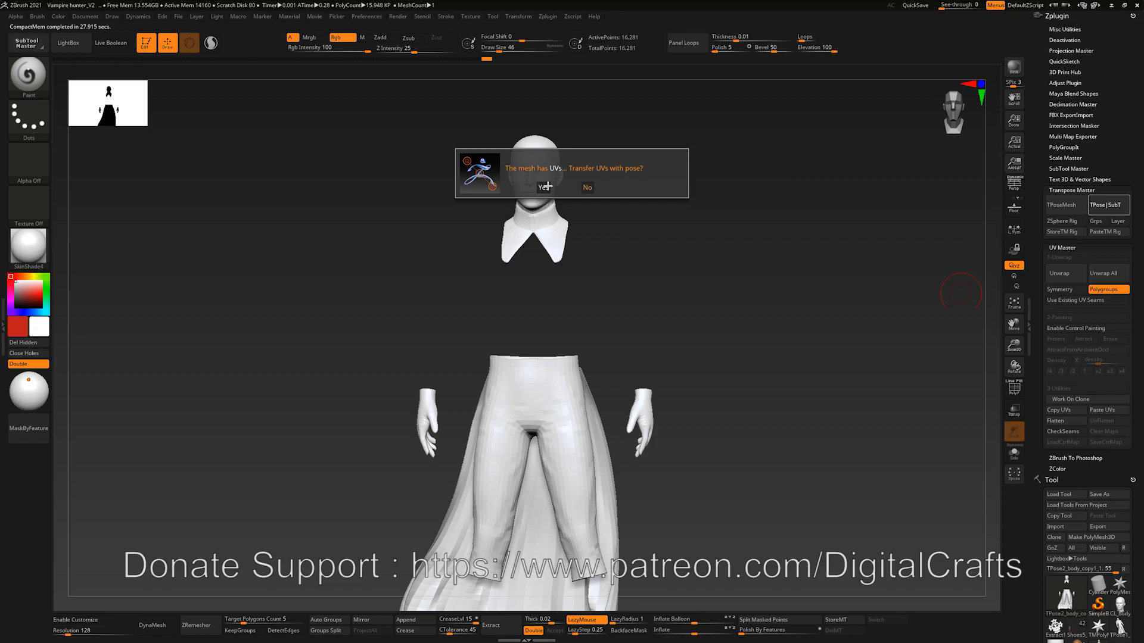
click(542, 187)
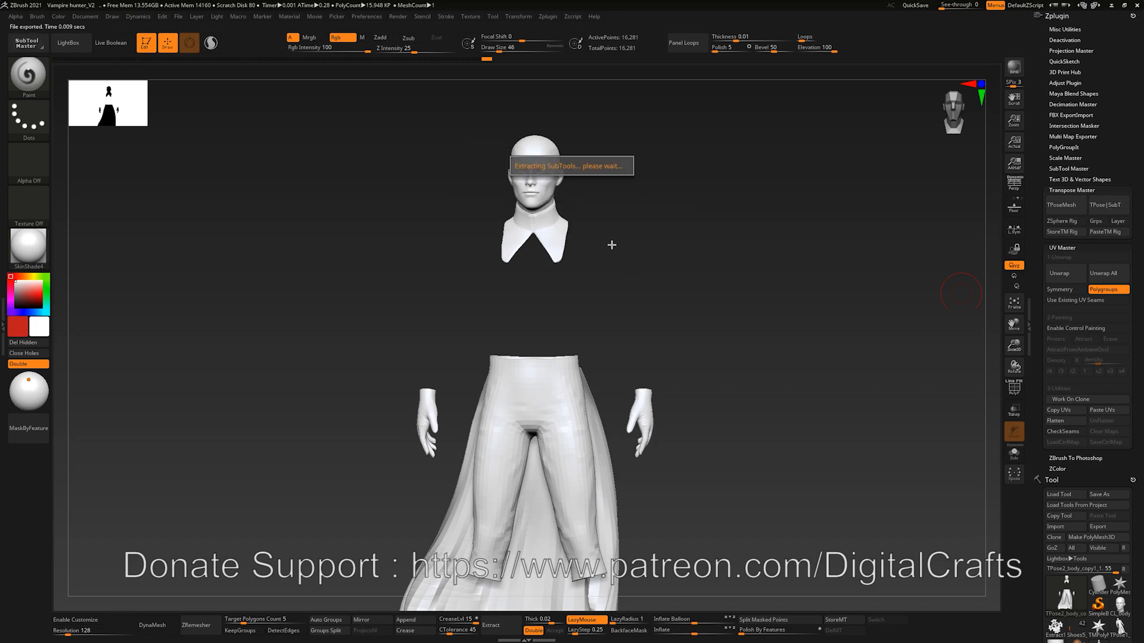